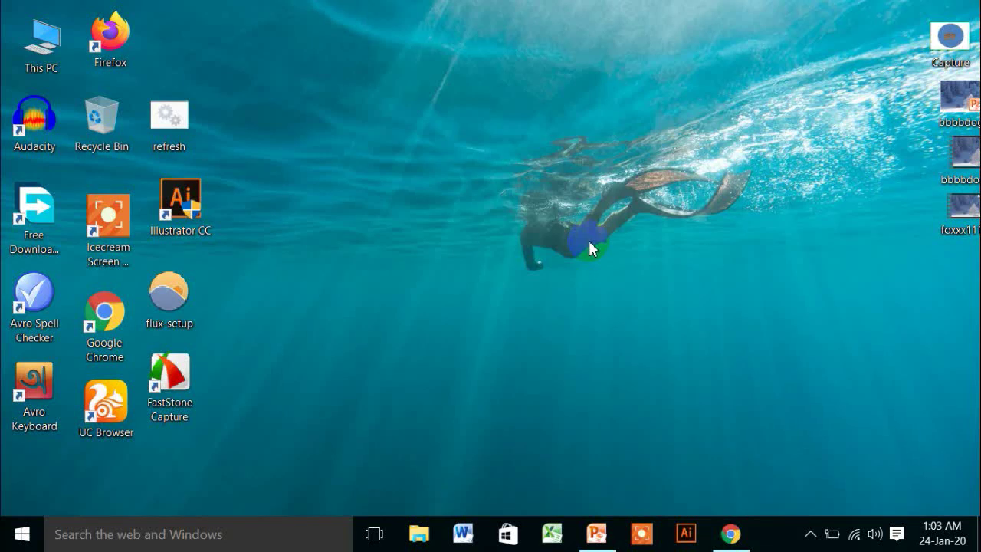
- Restore the tiger presentation window, then play and stop its tiger animation preview
click(598, 535)
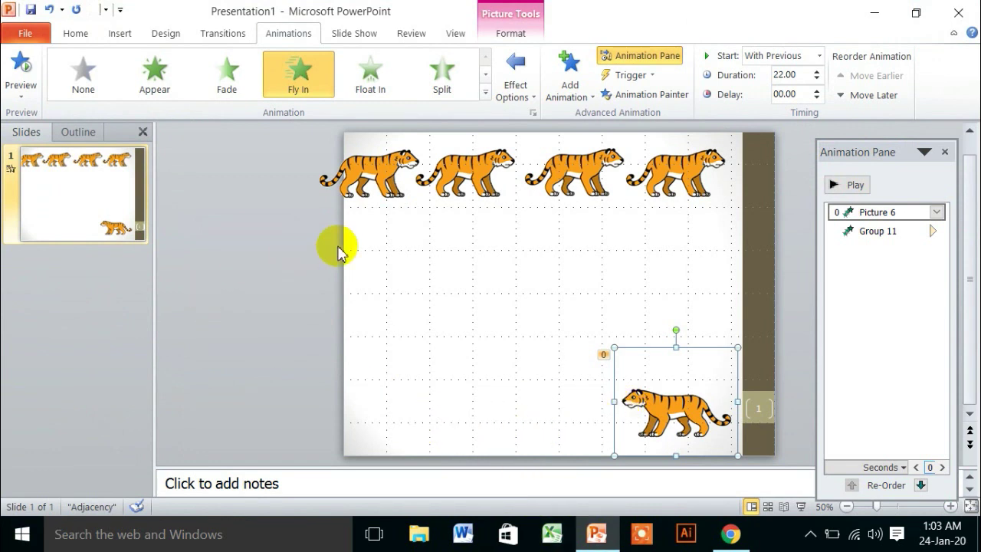
click(660, 402)
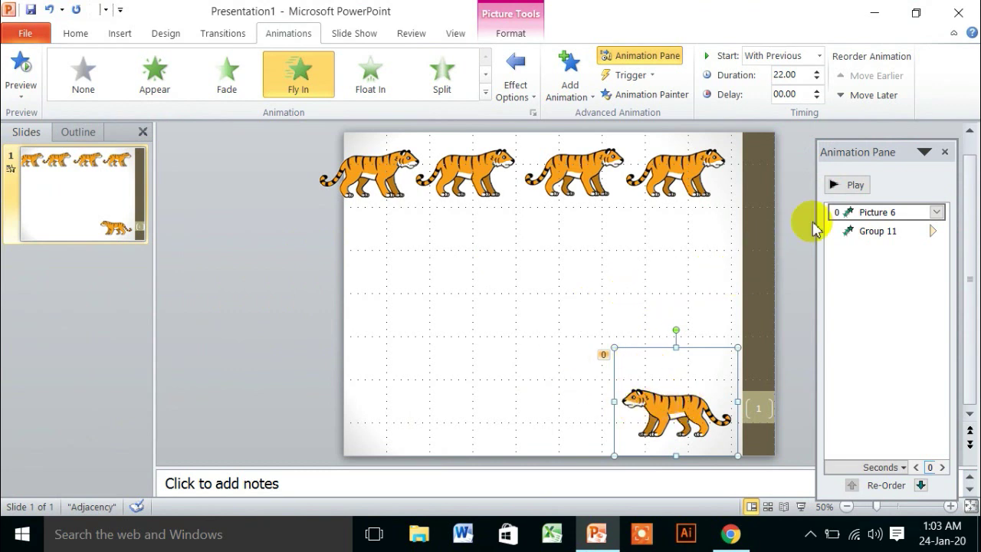
click(847, 186)
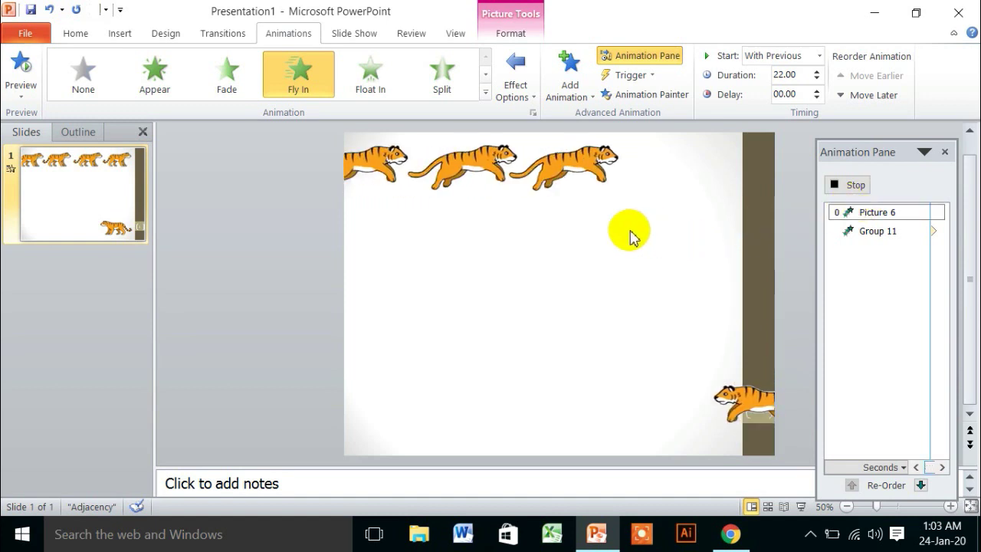
click(836, 187)
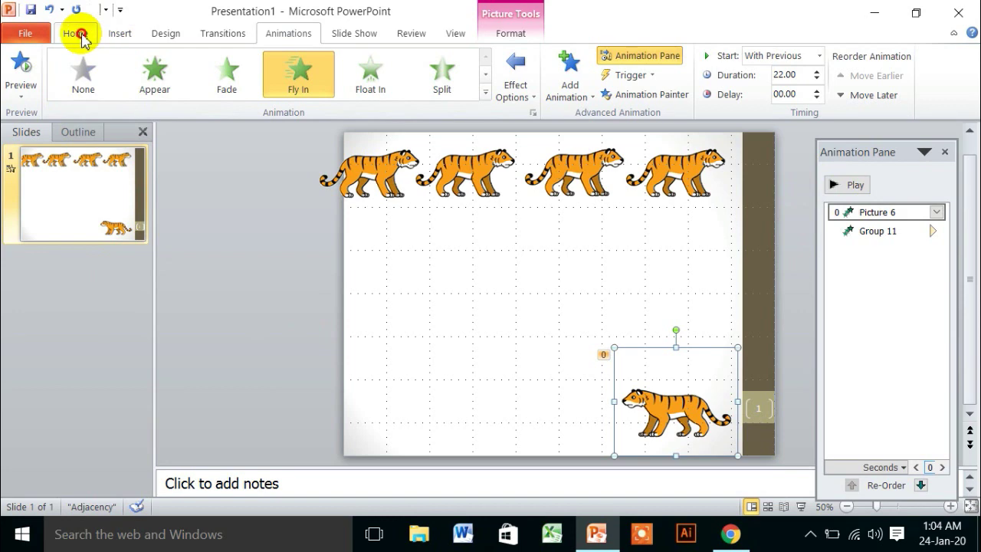
- Insert a Blank-layout slide 2 and replace the Adjacency theme with Office Theme
click(80, 36)
click(87, 94)
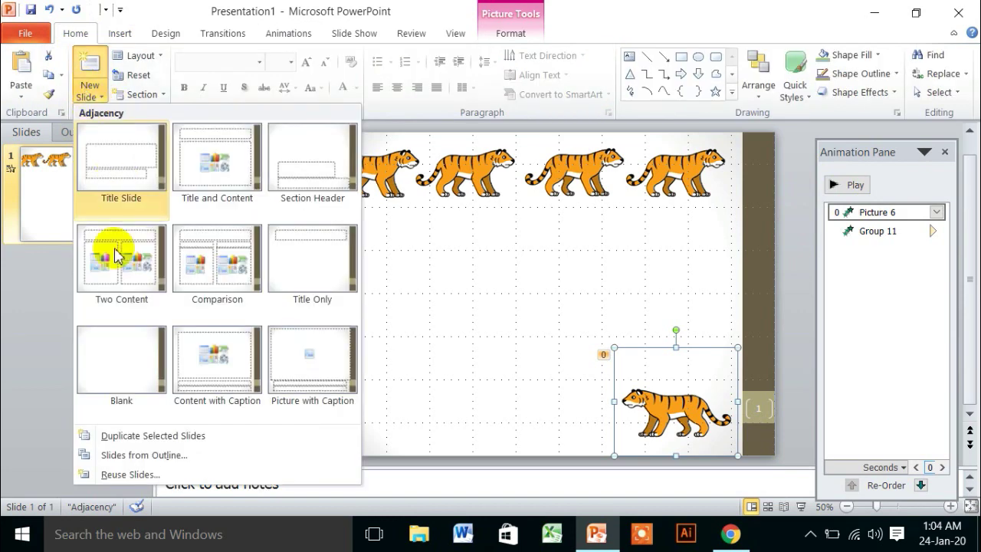
click(123, 374)
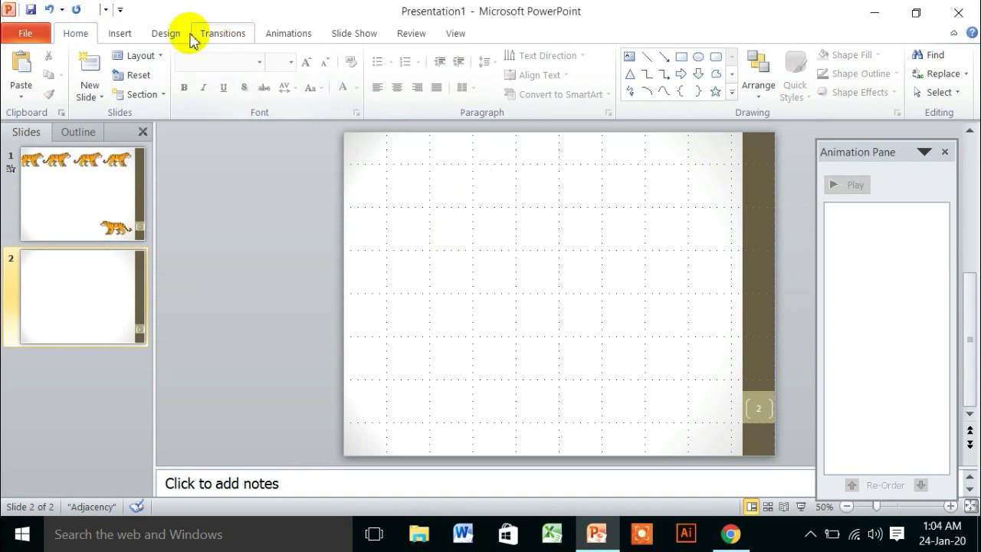
click(167, 35)
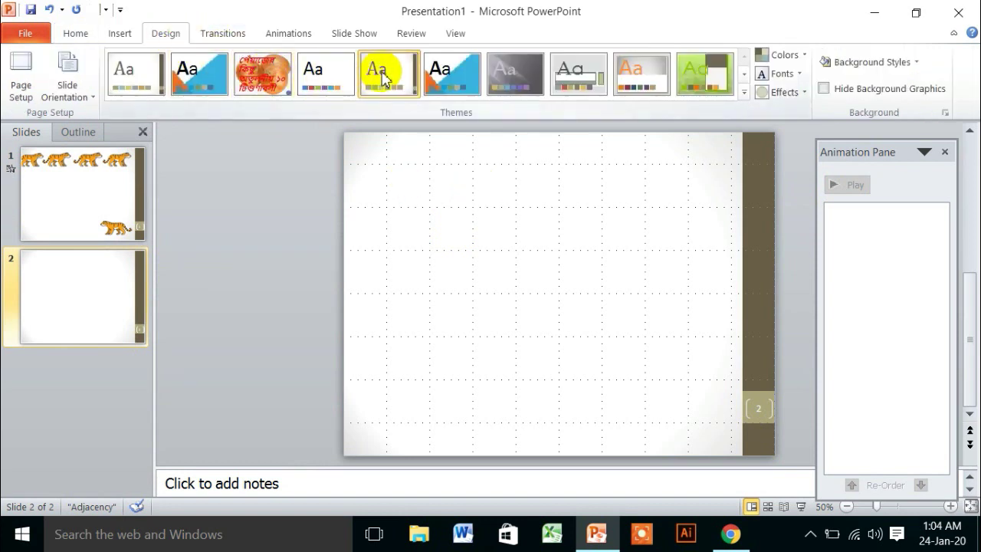
click(325, 85)
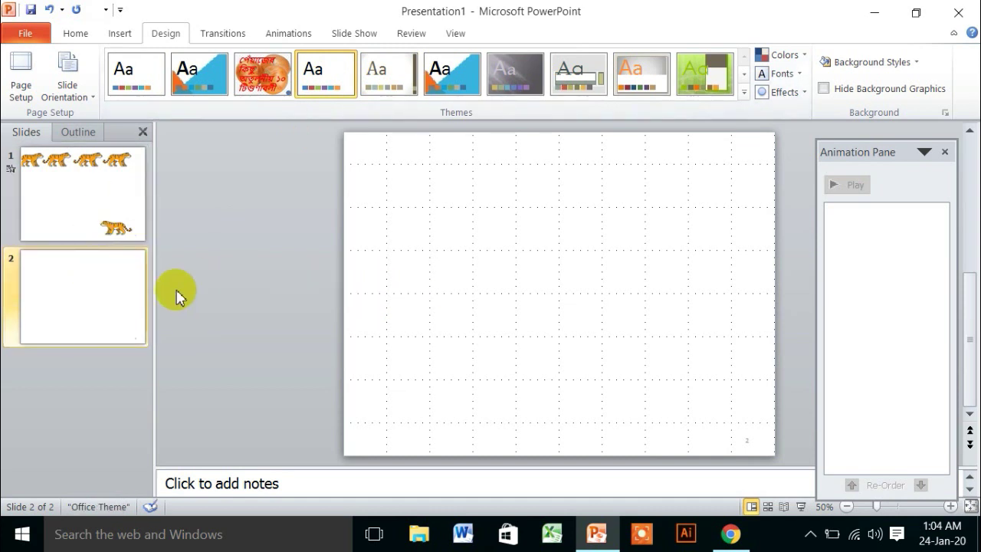
- Copy the top row of four tigers from slide 1
click(91, 185)
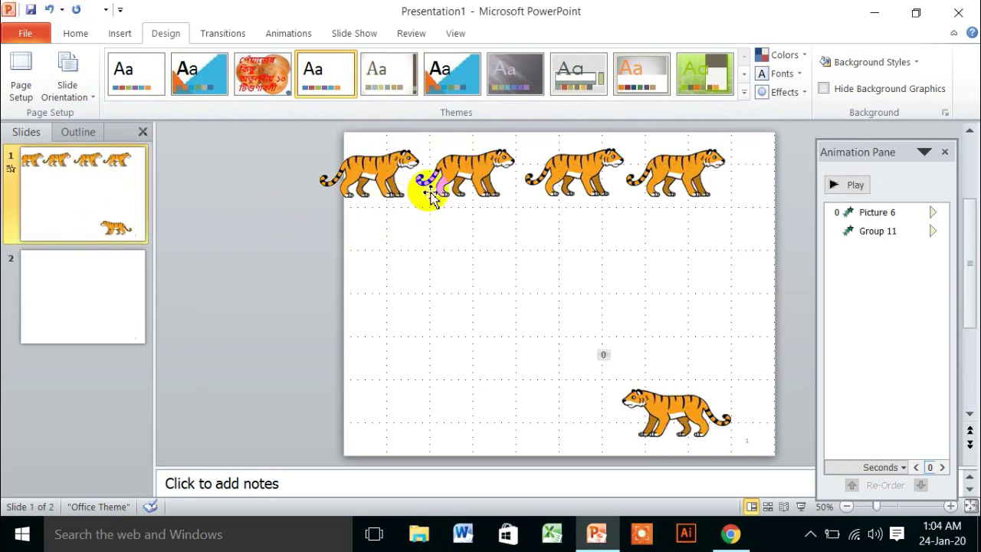
click(463, 182)
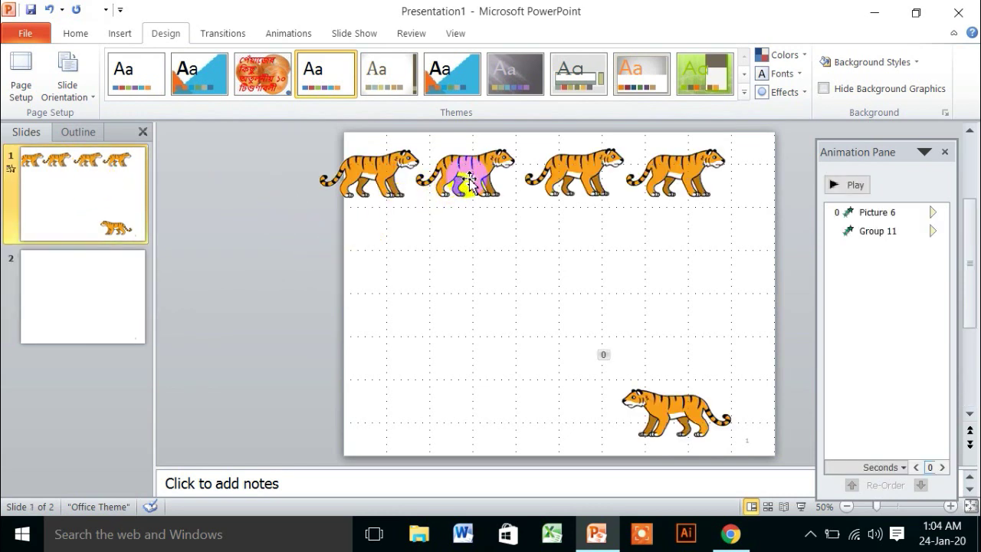
click(466, 175)
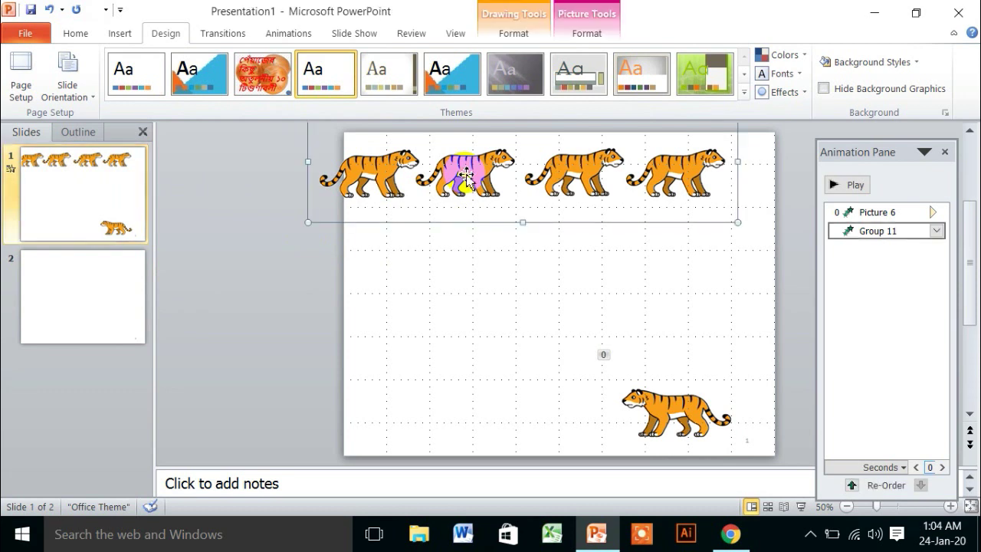
right_click(466, 182)
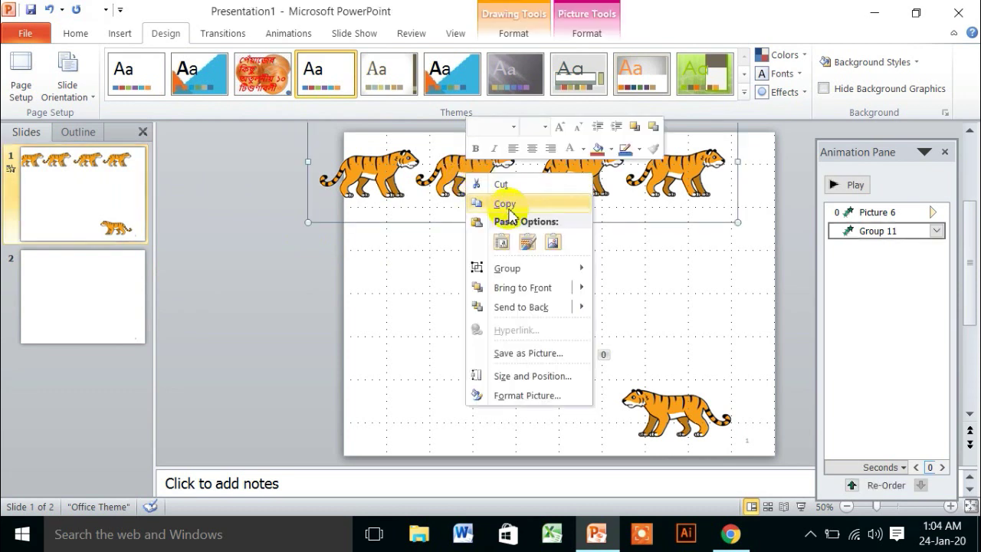
click(508, 206)
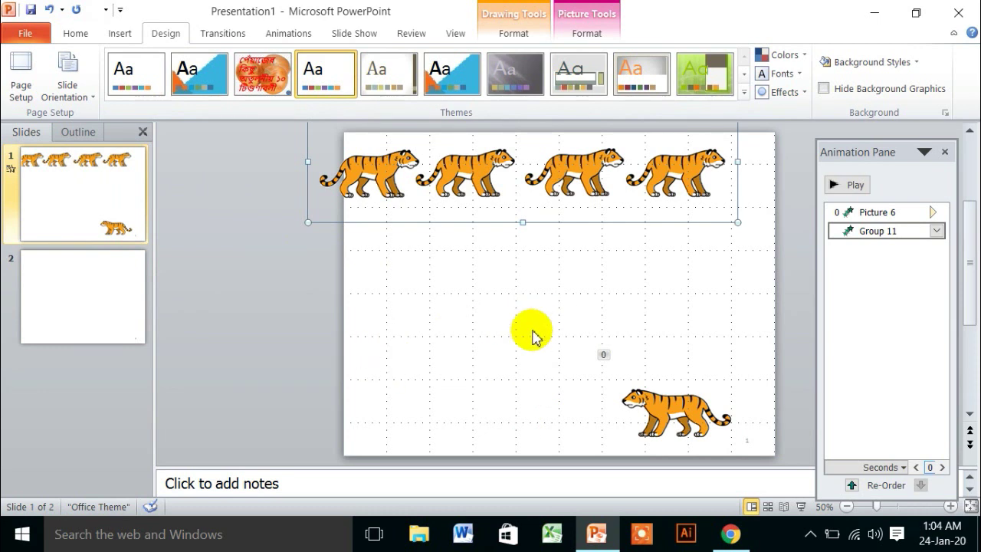
- Paste the tiger row onto slide 2, where it appears as Group 2
click(124, 307)
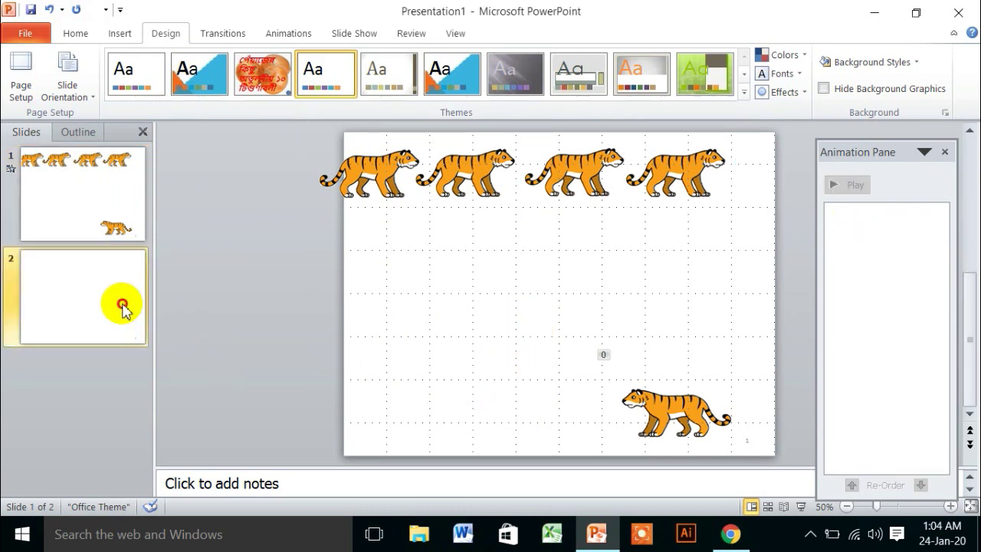
right_click(402, 190)
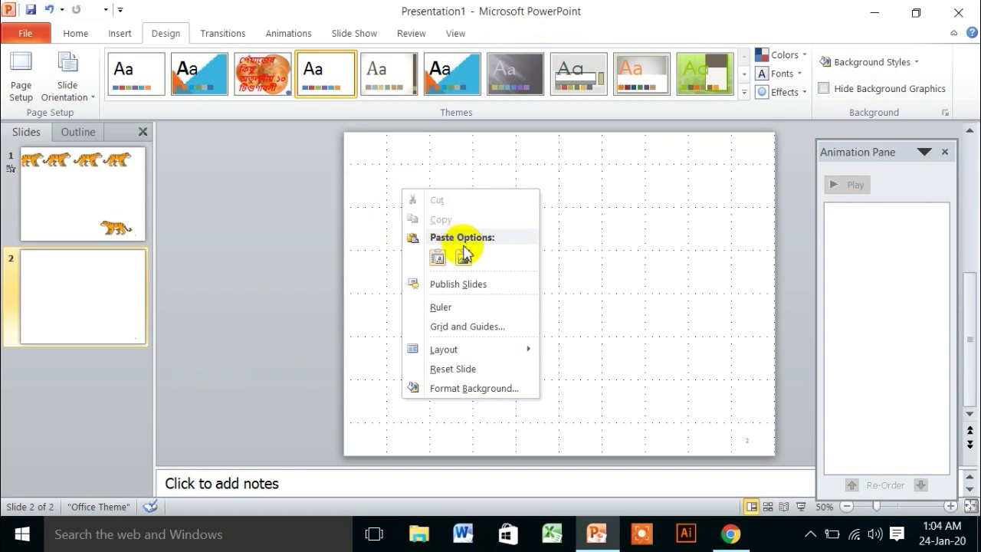
click(438, 261)
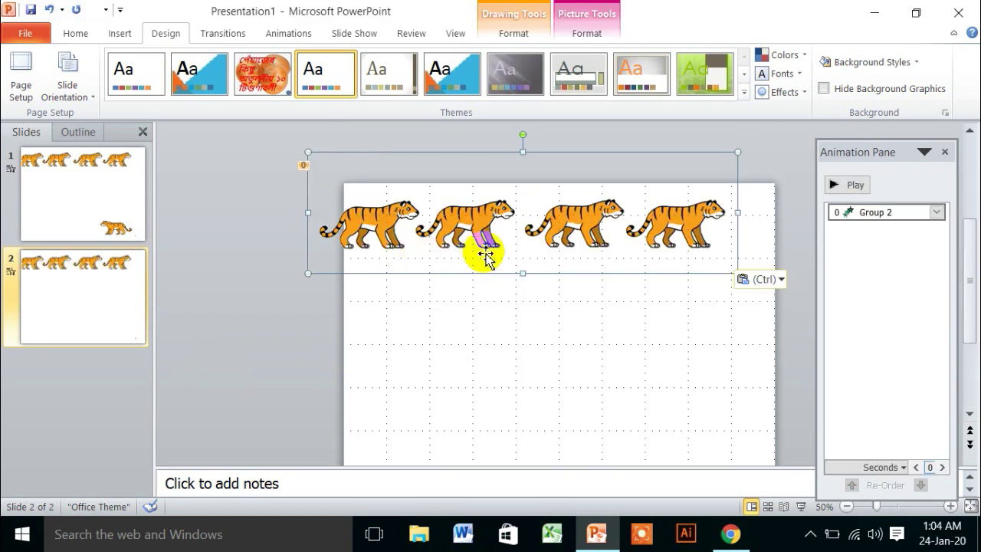
- Drag the pasted tiger row onto slide 2 and nudge it slightly left along the top edge
drag(481, 221, 508, 227)
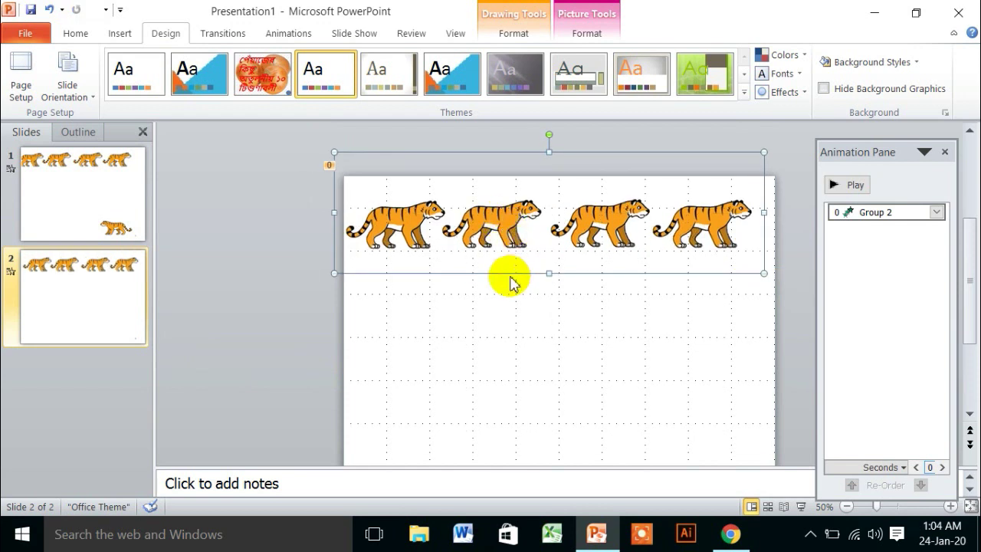
scroll(491, 293, down, 1)
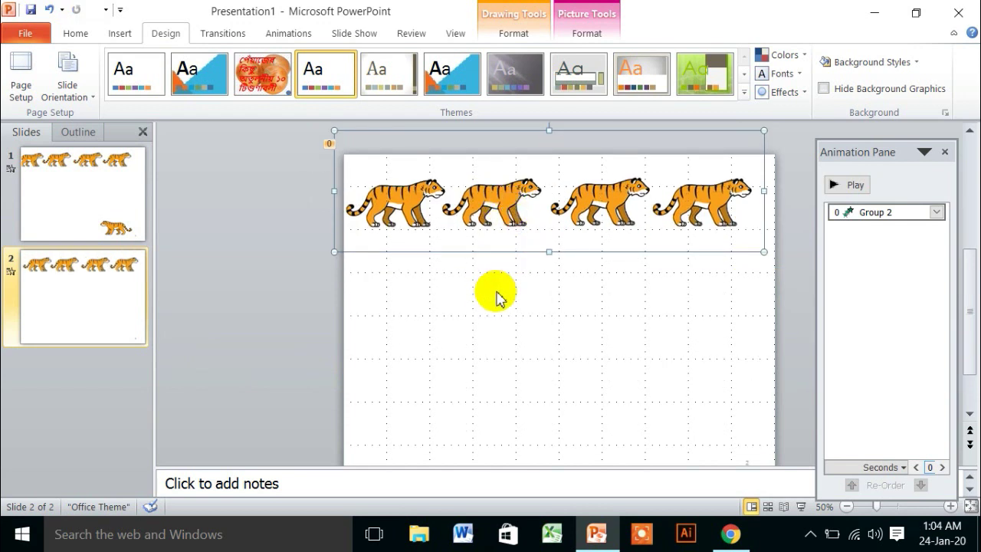
scroll(488, 357, down, 1)
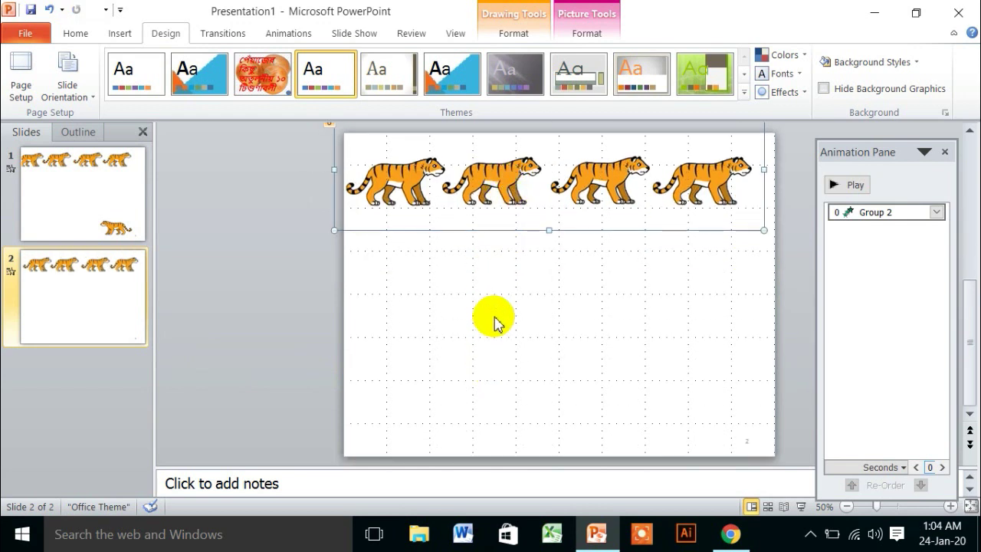
click(498, 191)
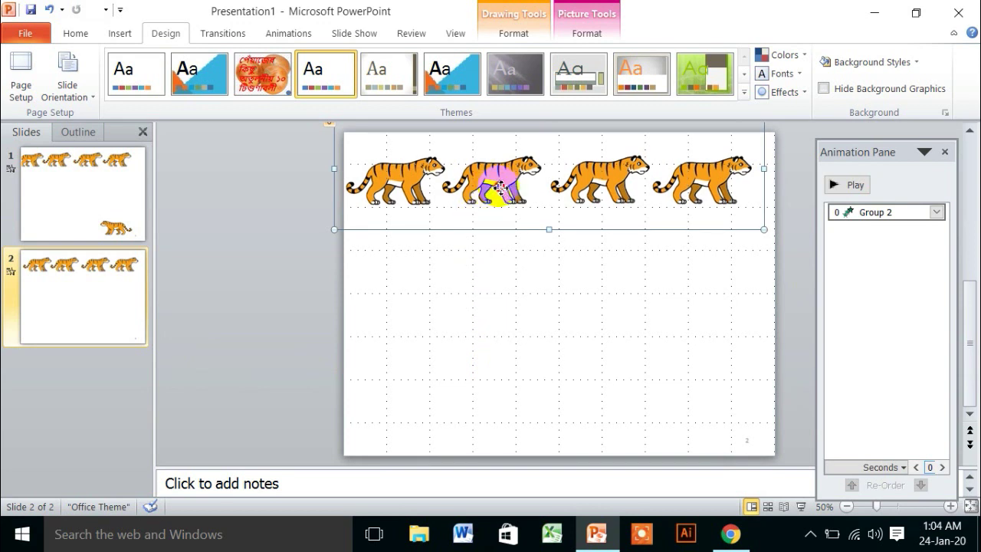
drag(500, 187, 504, 201)
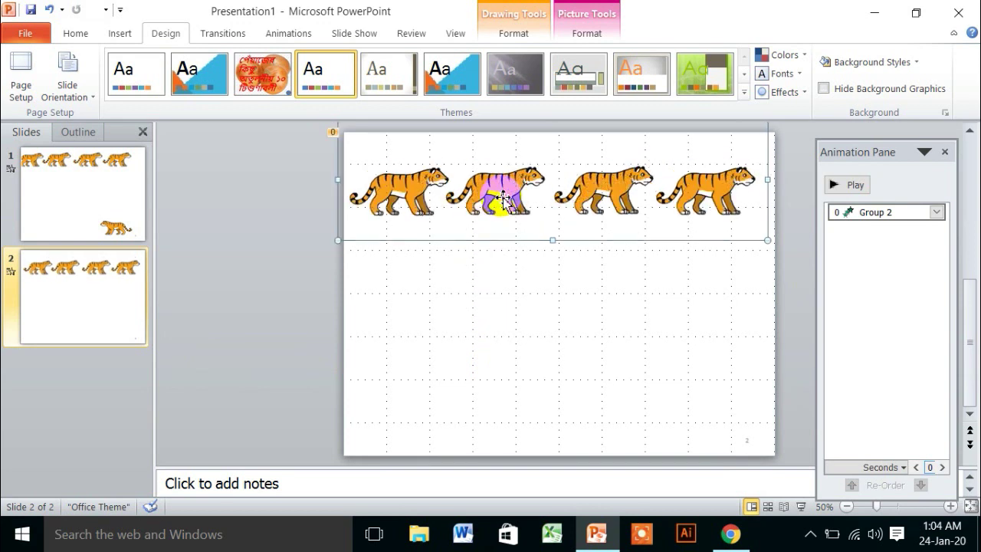
click(492, 206)
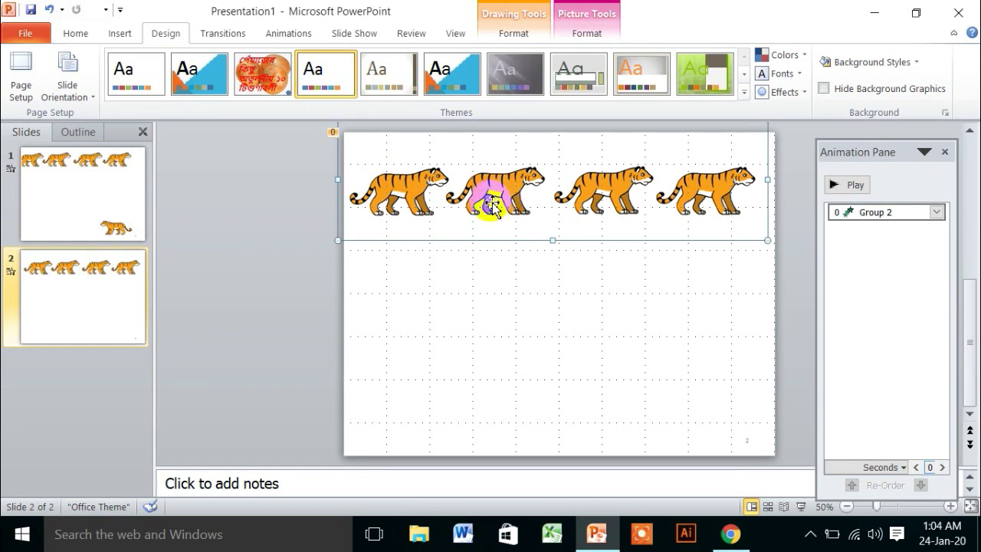
drag(491, 205, 488, 209)
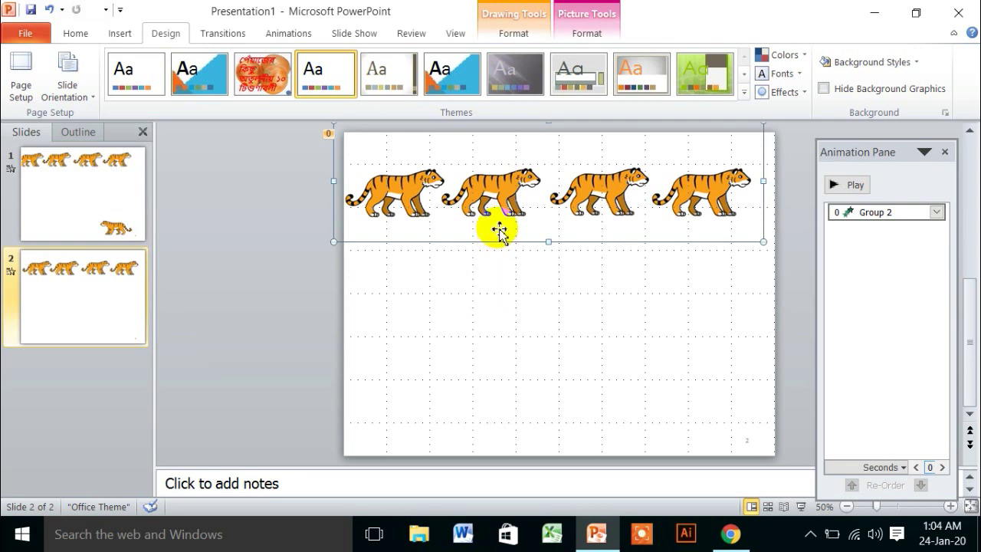
click(634, 209)
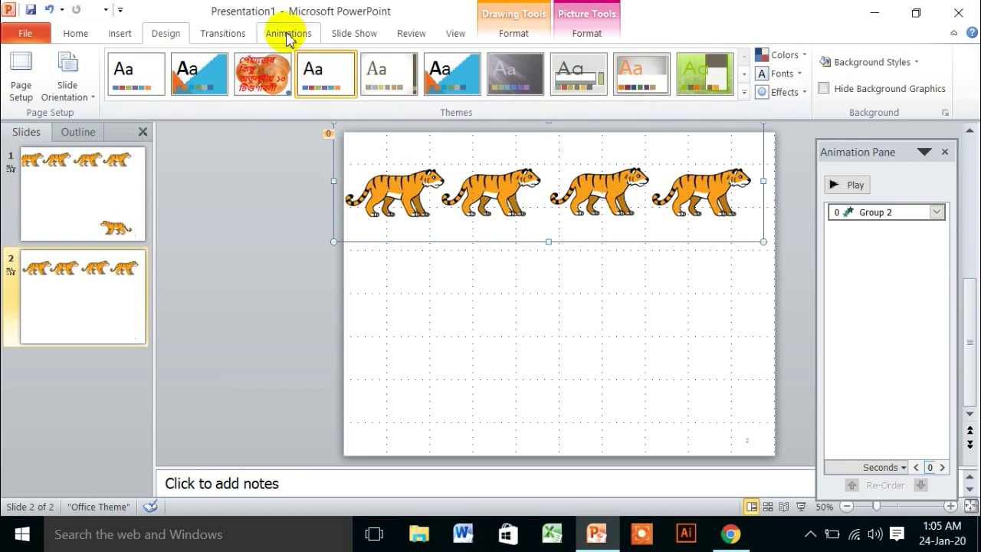
- Give the Group 2 tiger row a Fly In entrance, listed On Click in the Animation Pane
click(286, 35)
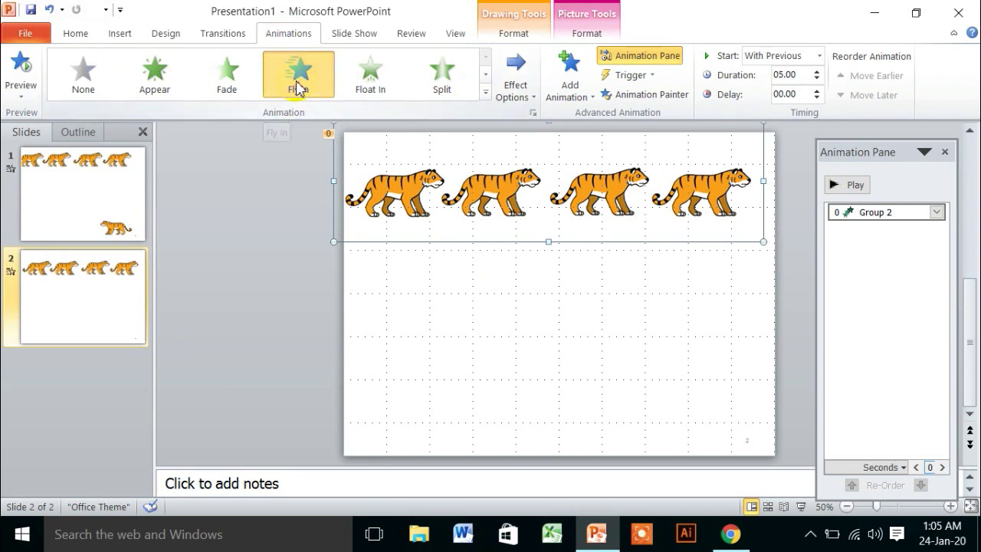
click(298, 87)
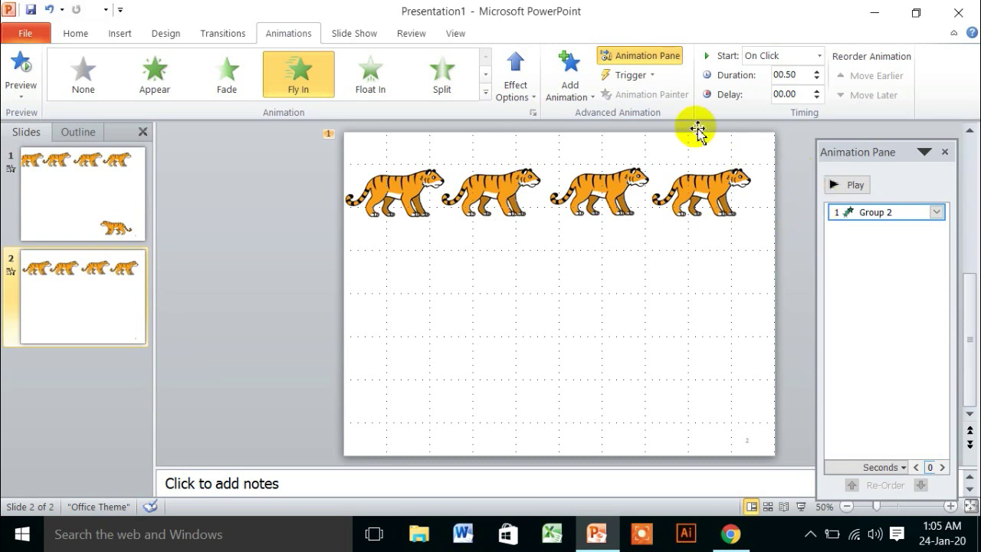
click(641, 64)
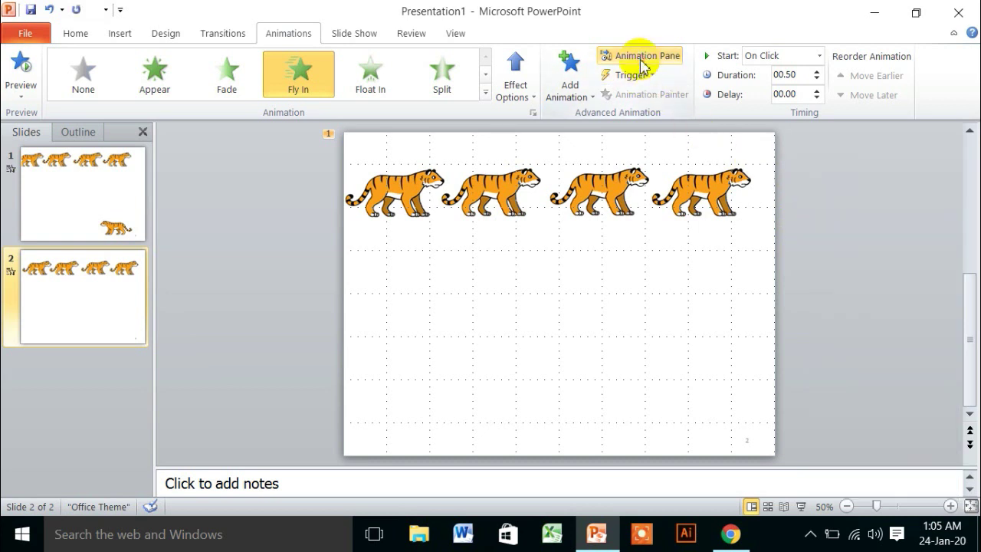
click(641, 64)
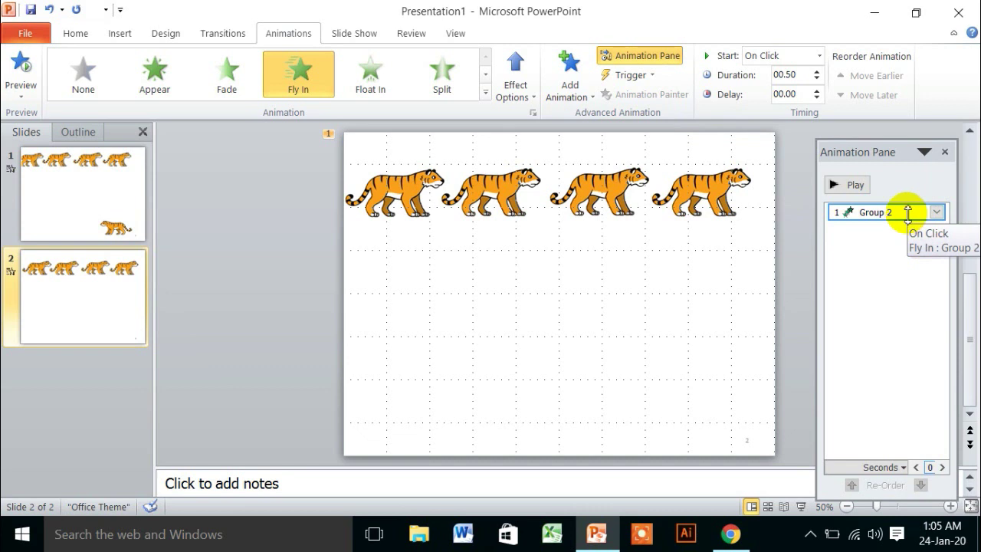
click(908, 213)
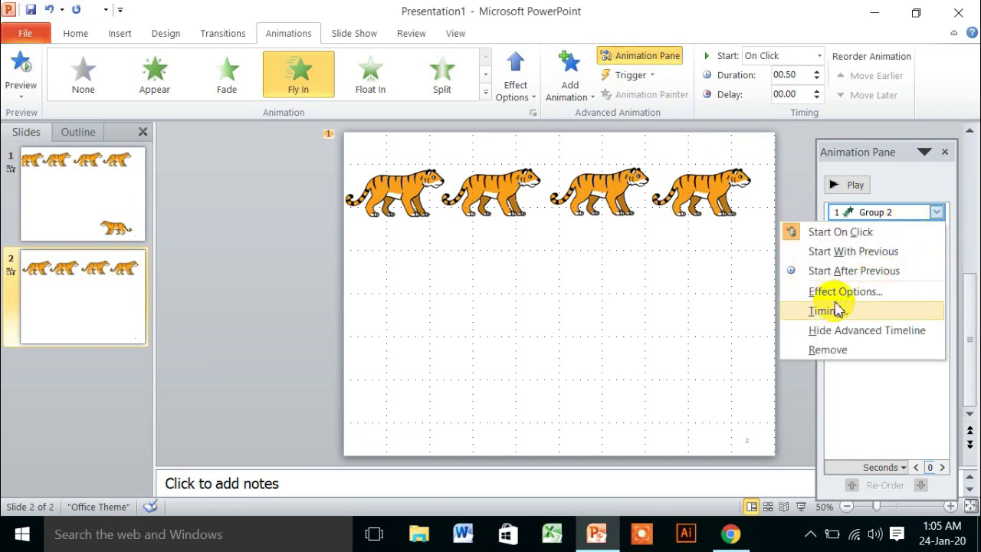
- Change Group 2's Fly In direction from From Bottom to From Left
click(841, 299)
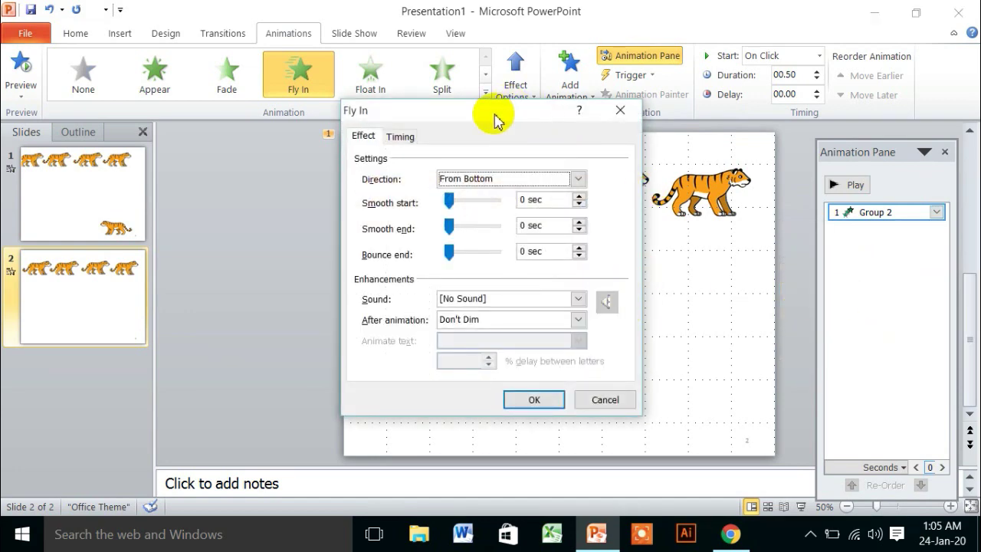
drag(489, 123, 231, 157)
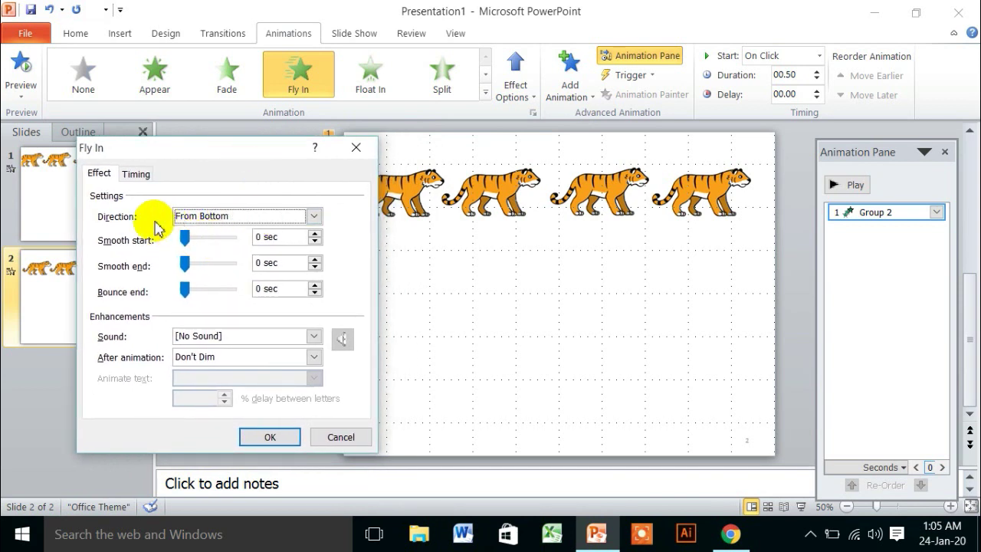
click(98, 178)
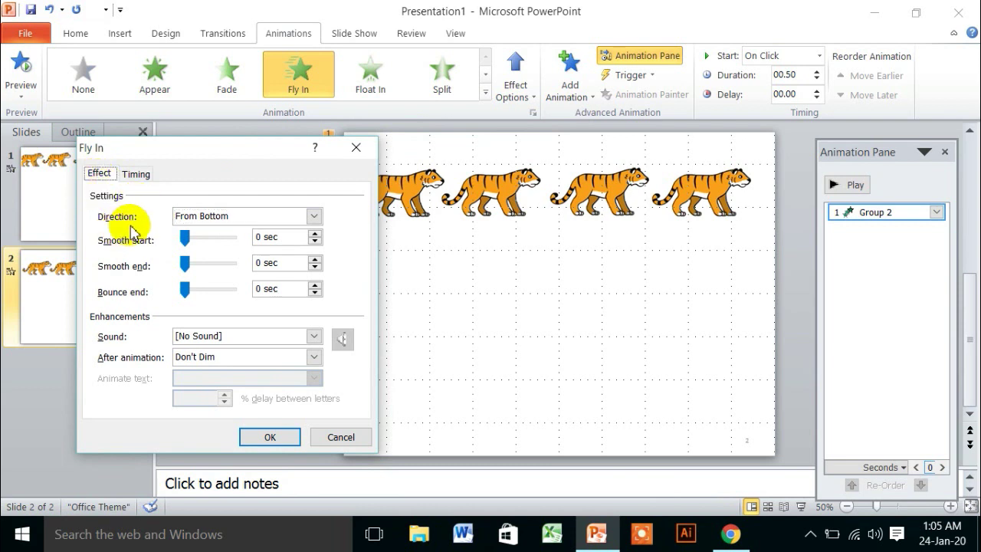
click(314, 218)
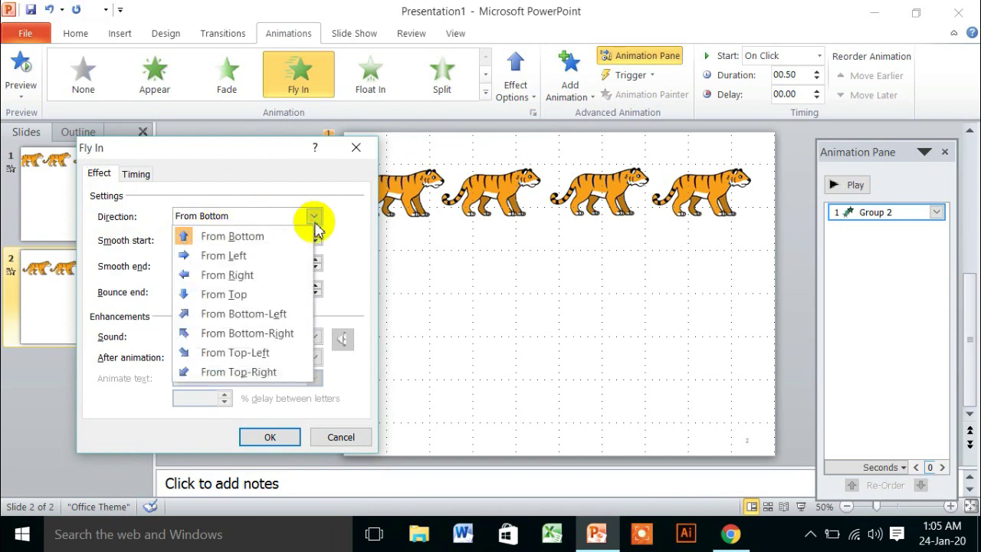
click(217, 258)
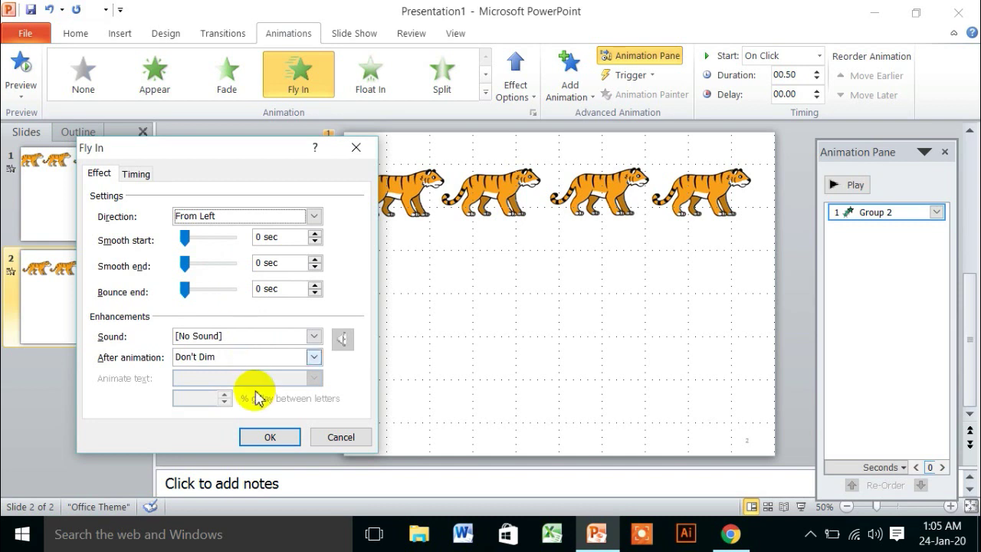
- Set Group 2's timing to With Previous, 5 seconds (Very Slow), repeating Until End of Slide
click(136, 175)
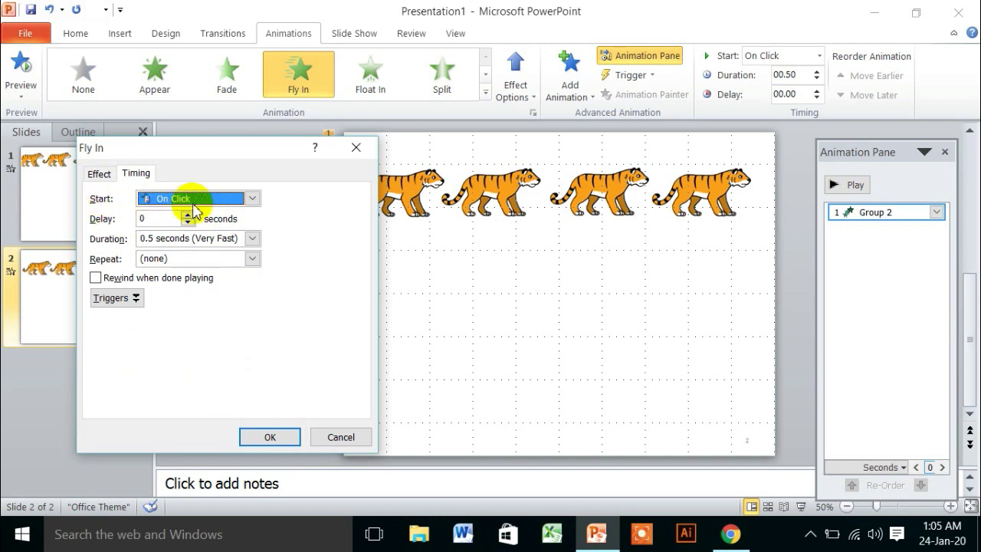
click(252, 199)
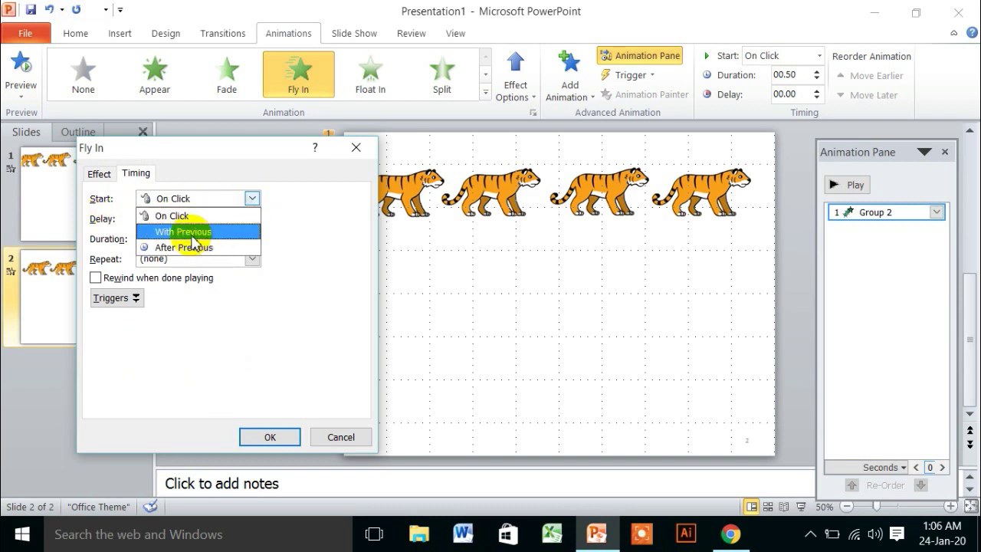
click(191, 234)
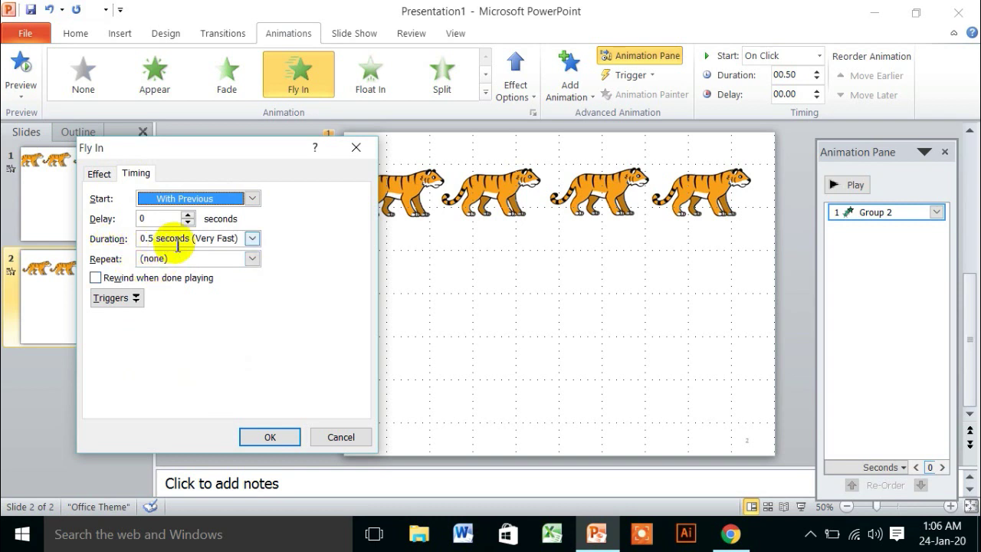
click(252, 240)
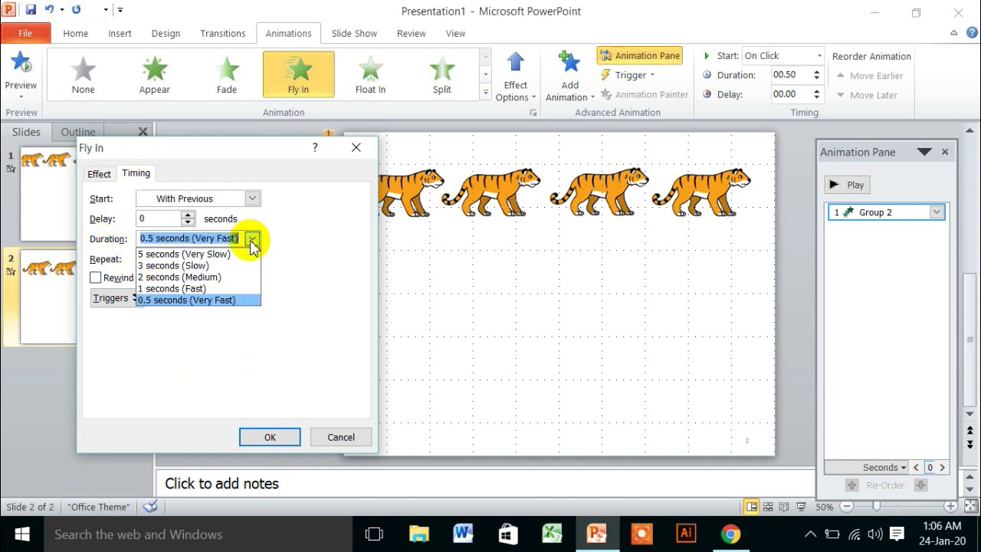
click(163, 255)
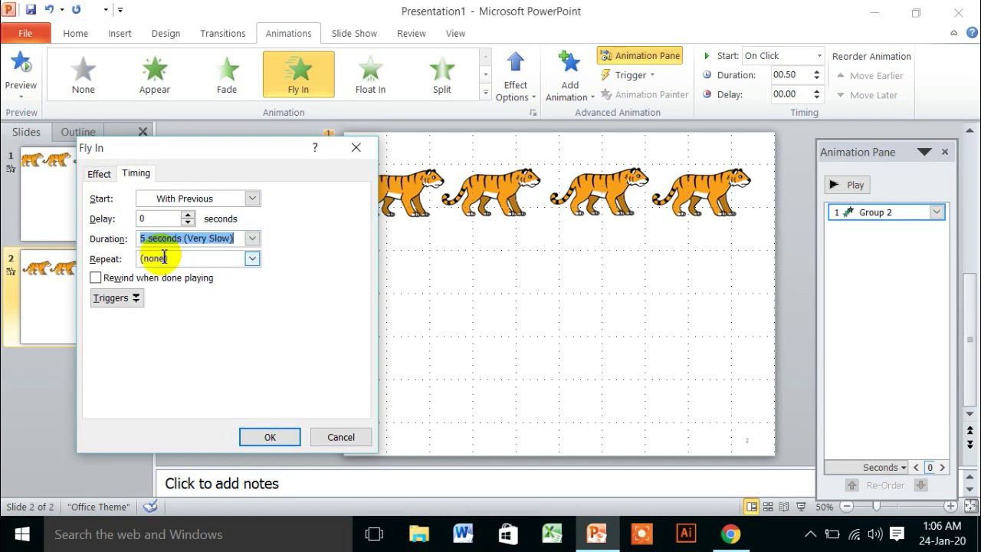
click(252, 260)
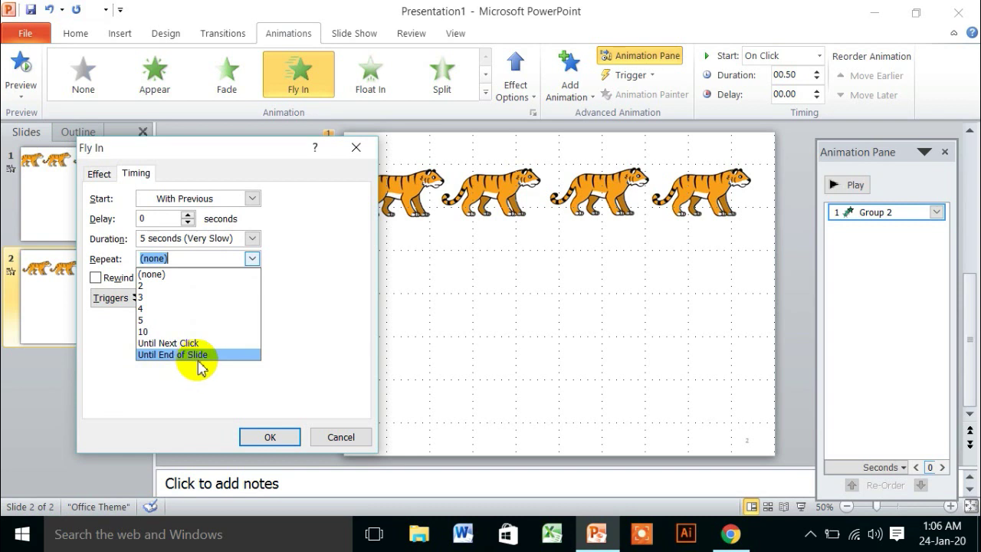
click(197, 355)
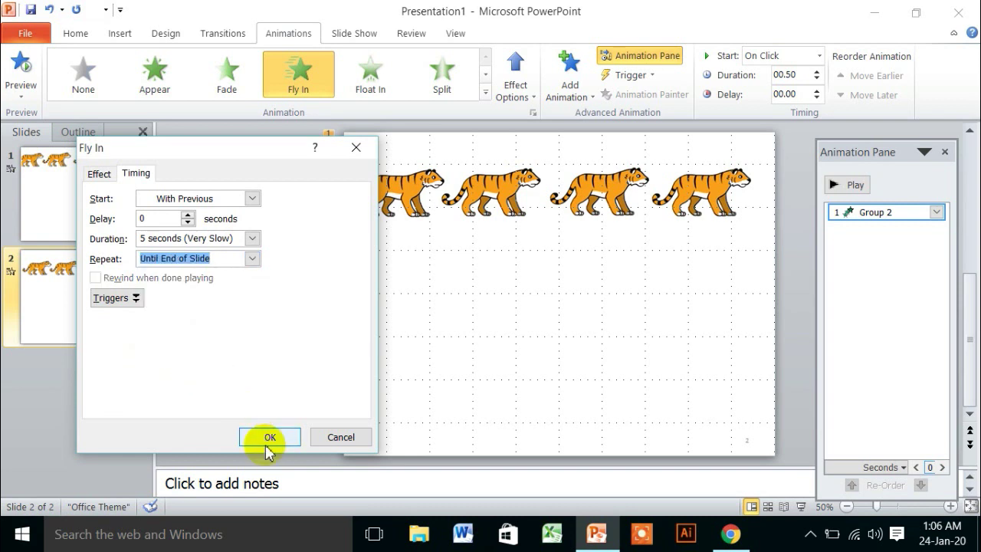
- Confirm the Fly In settings, stop the preview, and select the tiger row for duplicating
click(268, 438)
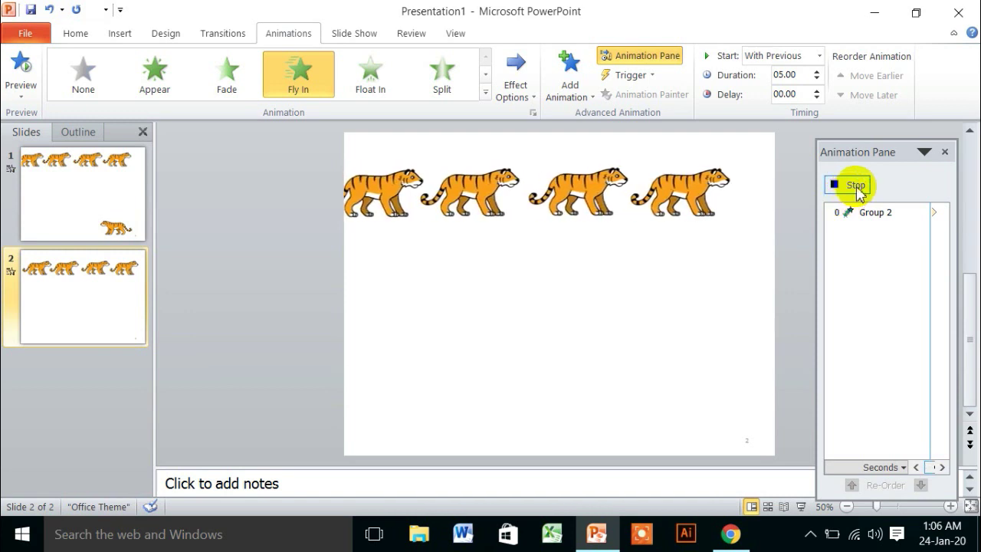
click(856, 186)
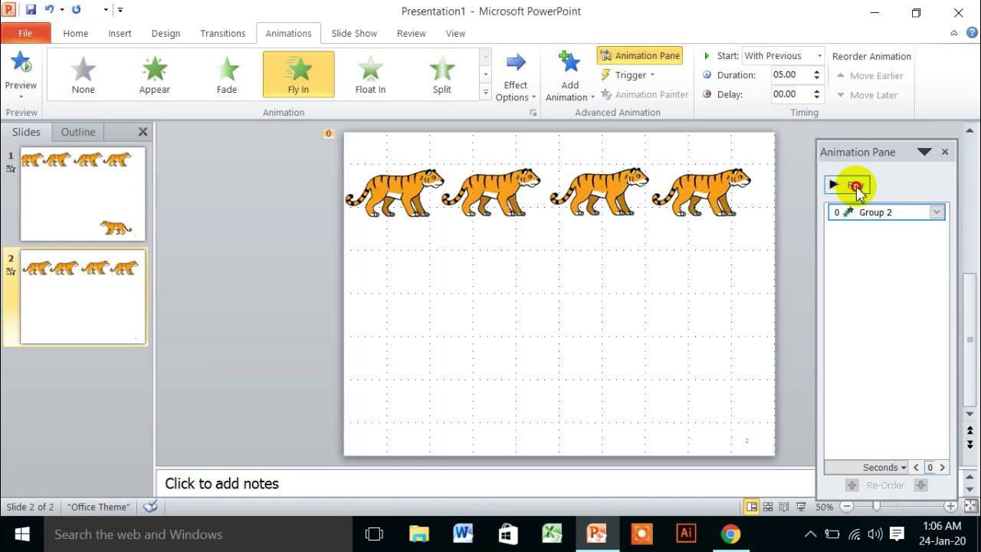
click(602, 198)
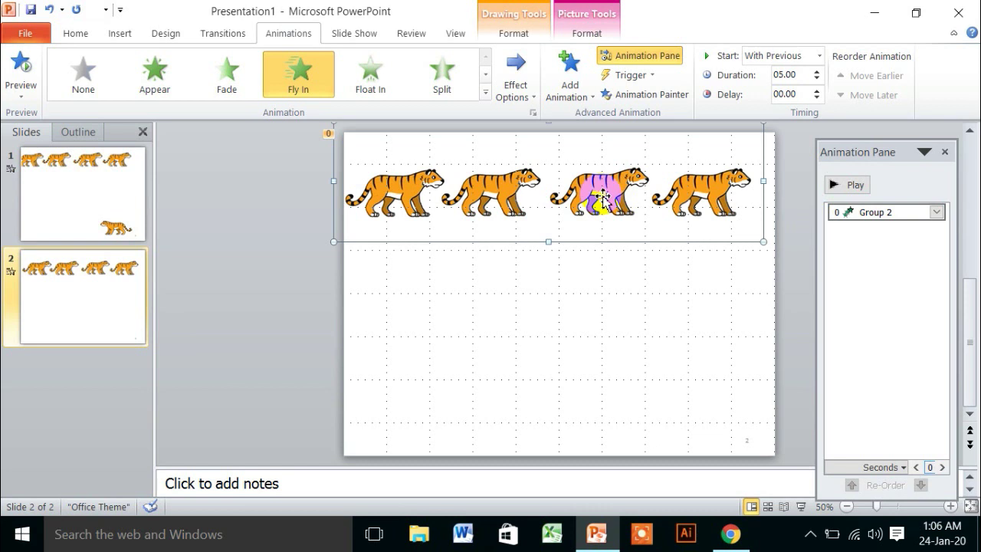
right_click(603, 198)
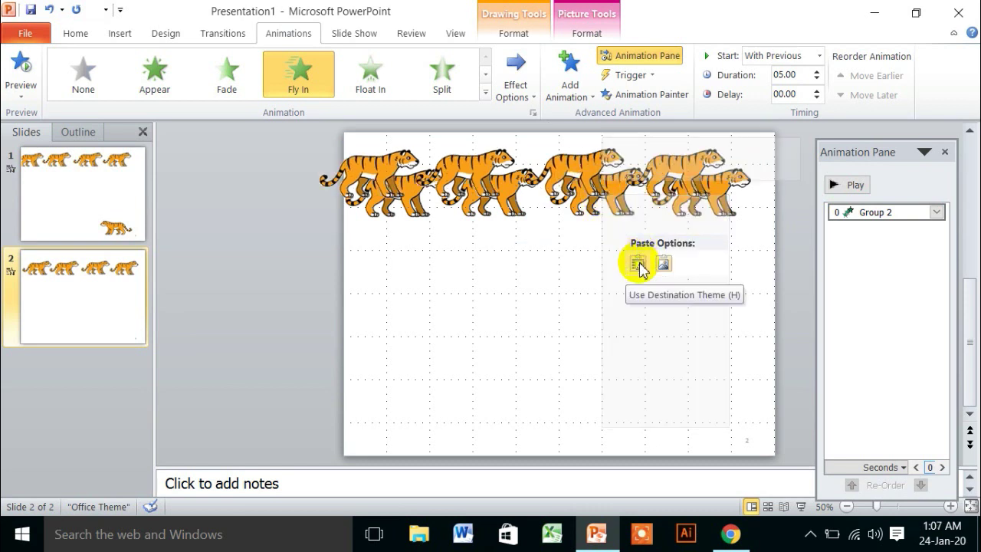
- Paste a theme-matched copy of the tiger row and drag it to the slide's bottom
click(640, 265)
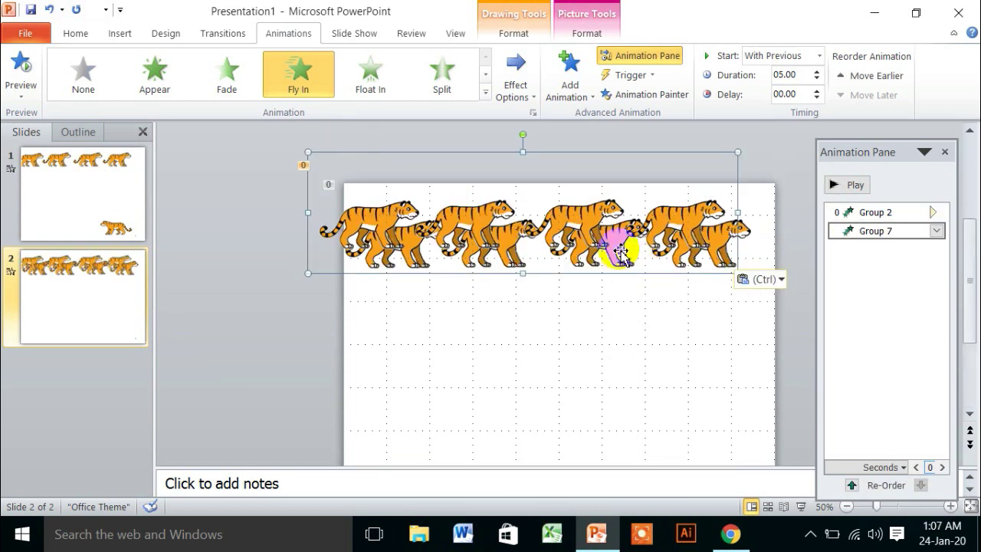
mouse_move(581, 220)
mouse_down()
mouse_move(613, 314)
mouse_move(618, 405)
mouse_up()
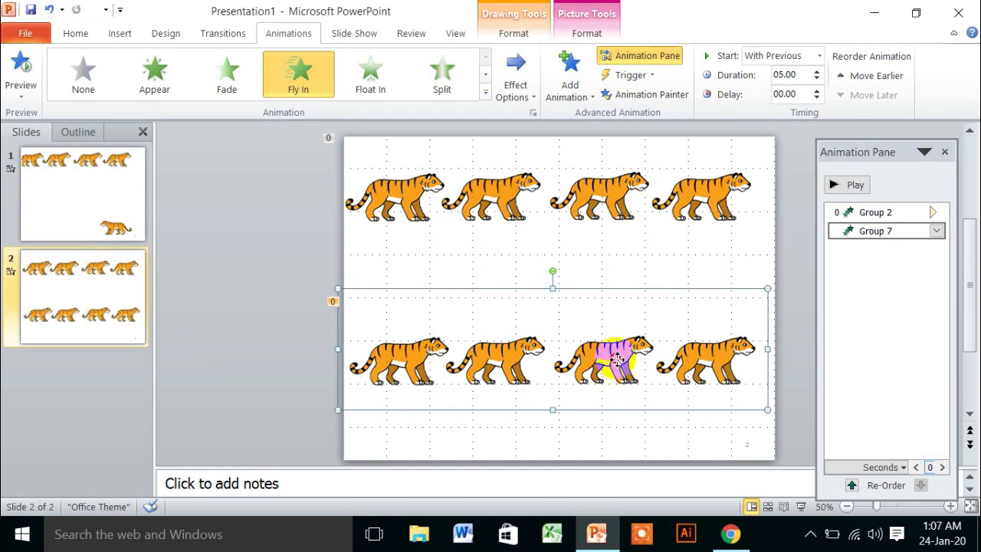
drag(618, 359, 626, 383)
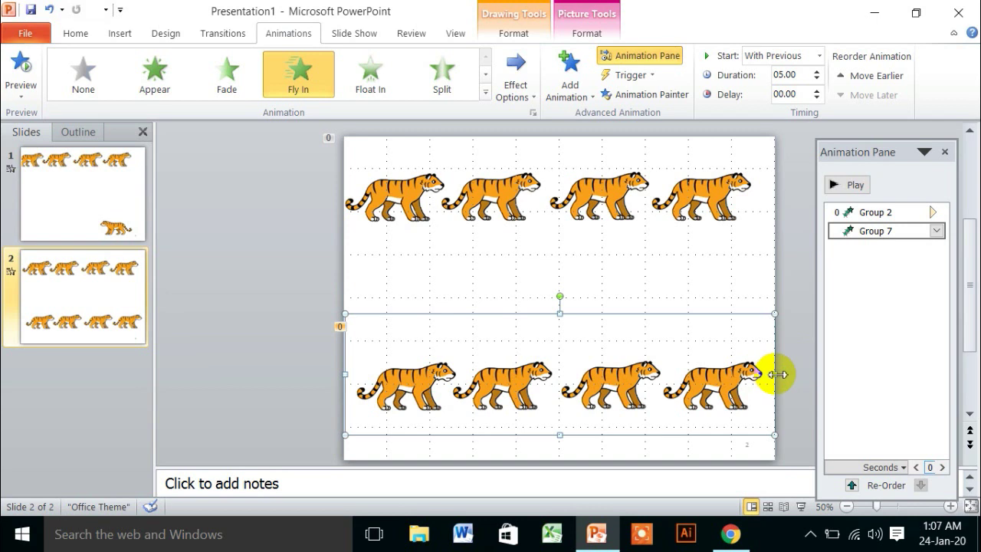
drag(777, 374, 154, 359)
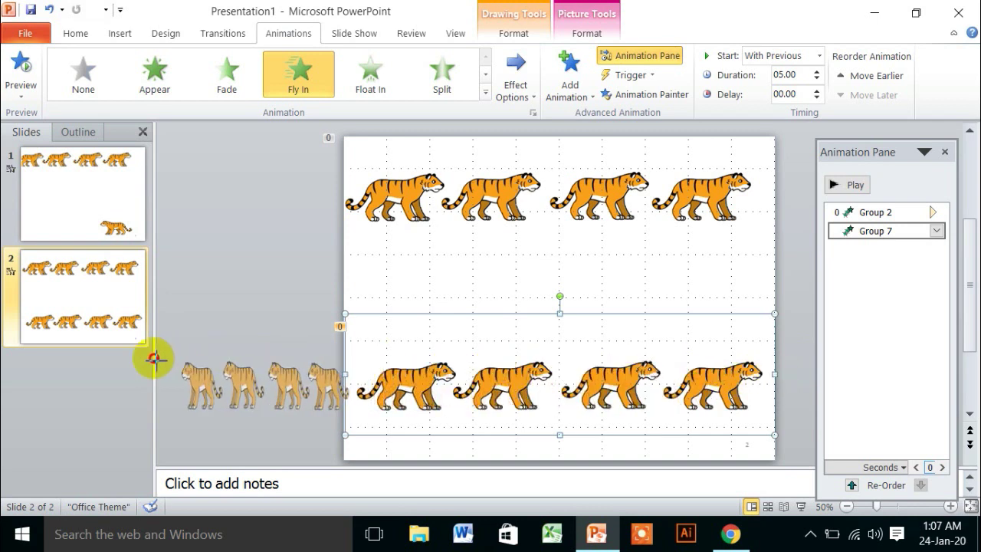
drag(154, 359, 74, 350)
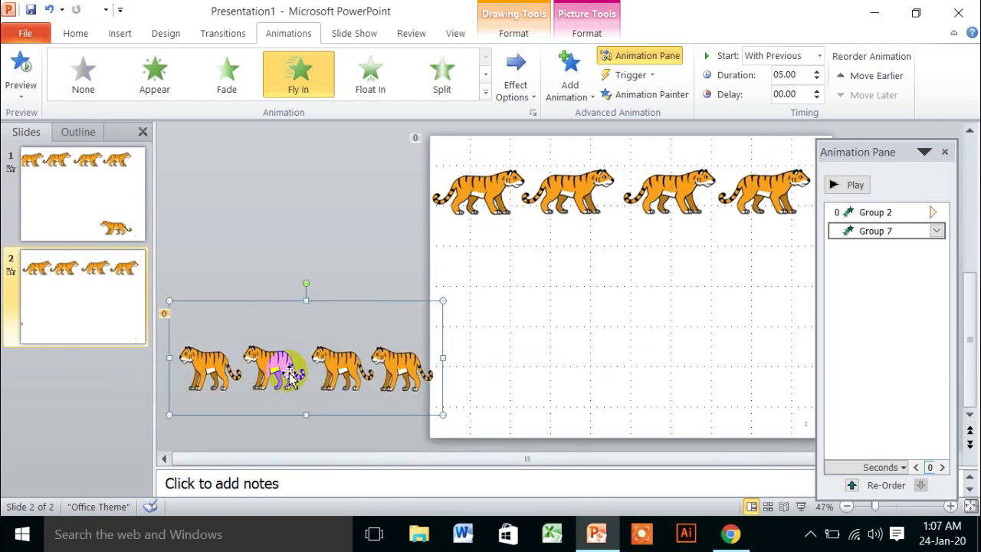
drag(290, 375, 668, 414)
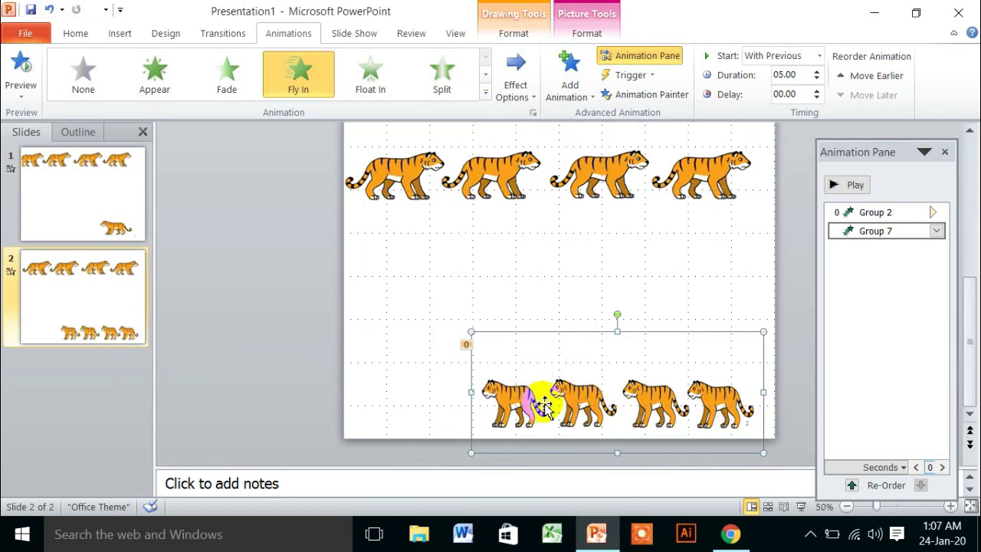
mouse_move(745, 412)
mouse_down()
mouse_move(742, 401)
mouse_move(759, 405)
mouse_up()
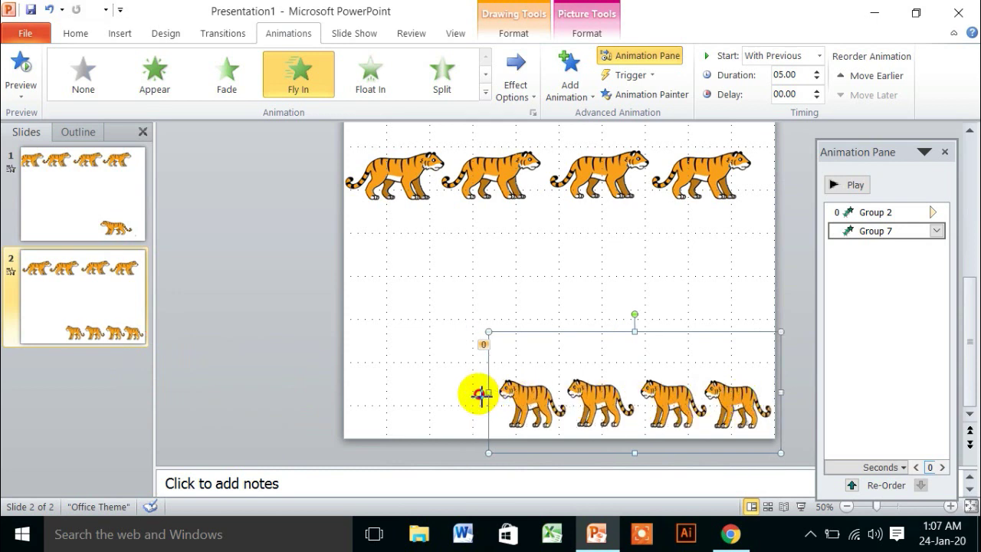
- Widen the bottom tiger row leftward so the tigers spread out, then fine-tune its position
drag(480, 395, 395, 396)
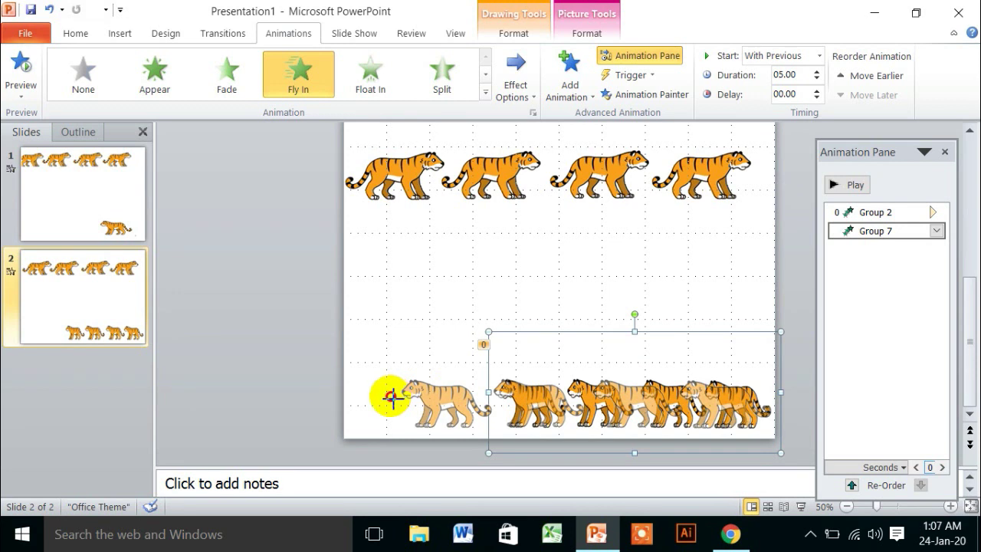
drag(392, 396, 377, 394)
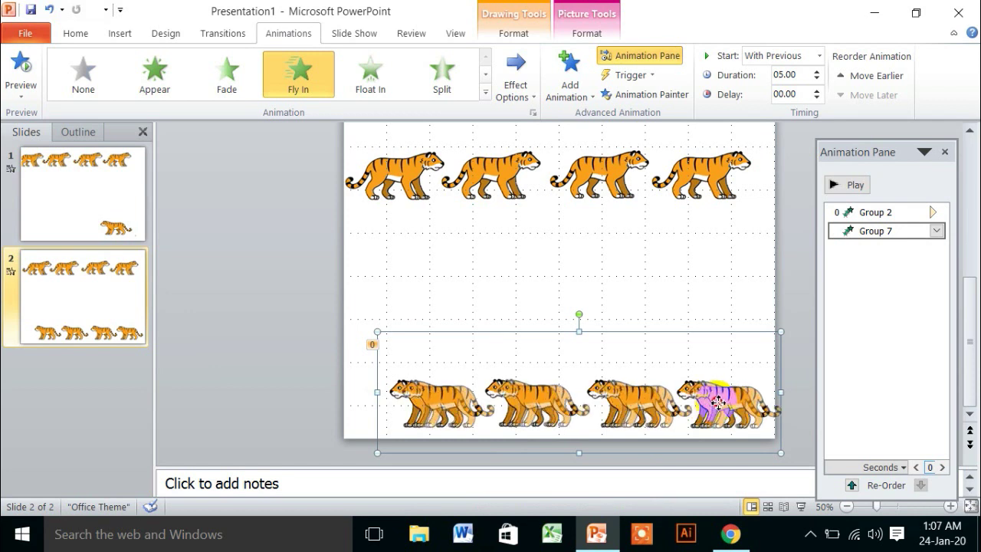
drag(713, 403, 707, 396)
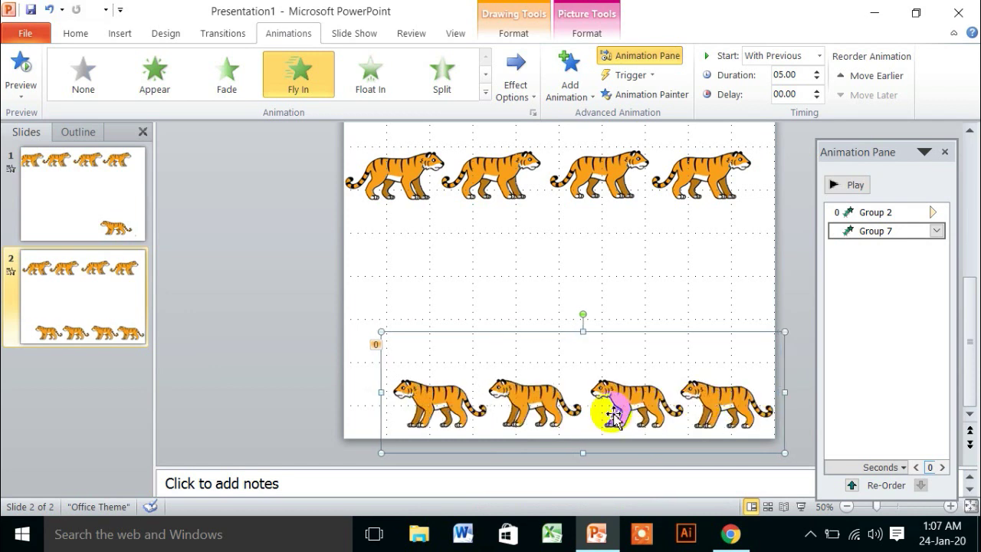
drag(382, 394, 371, 394)
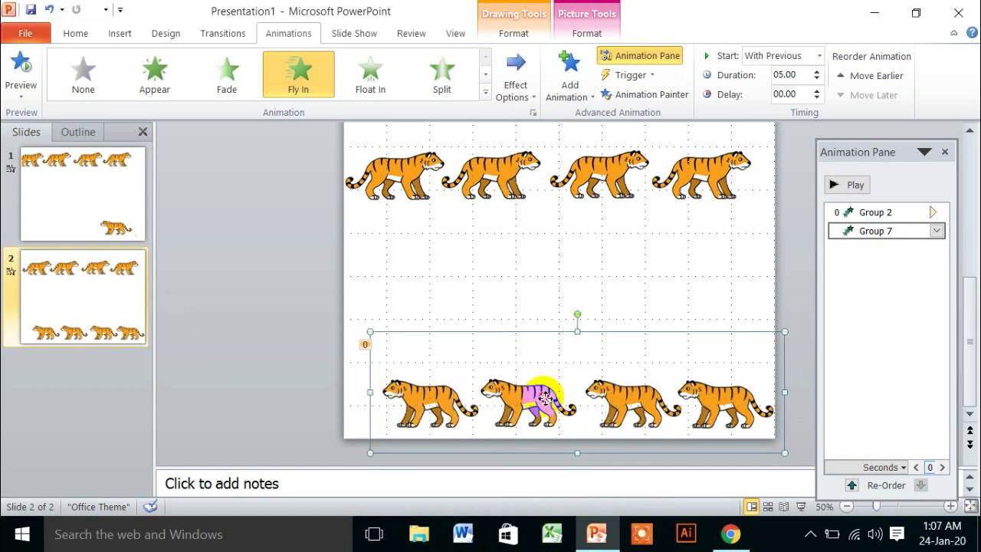
drag(557, 396, 545, 390)
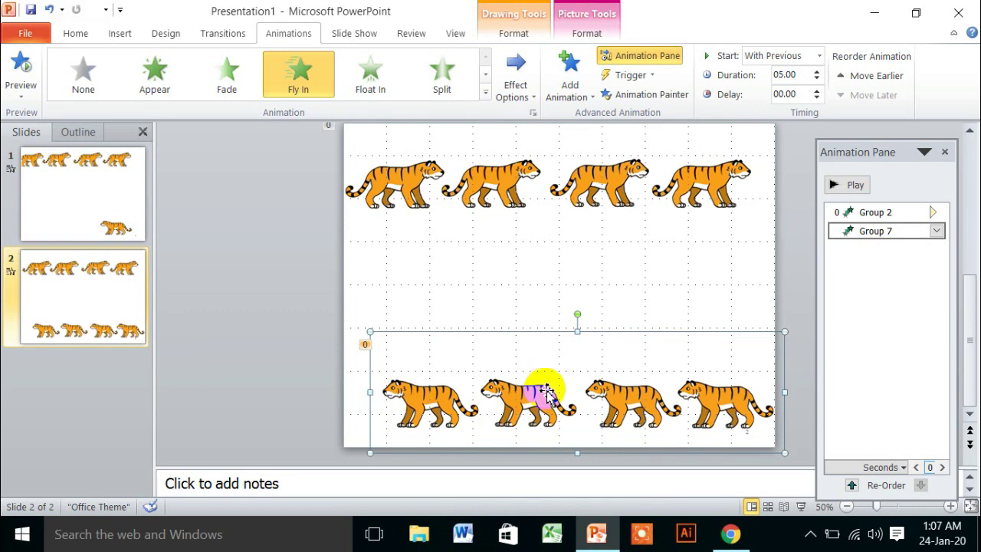
drag(546, 392, 541, 392)
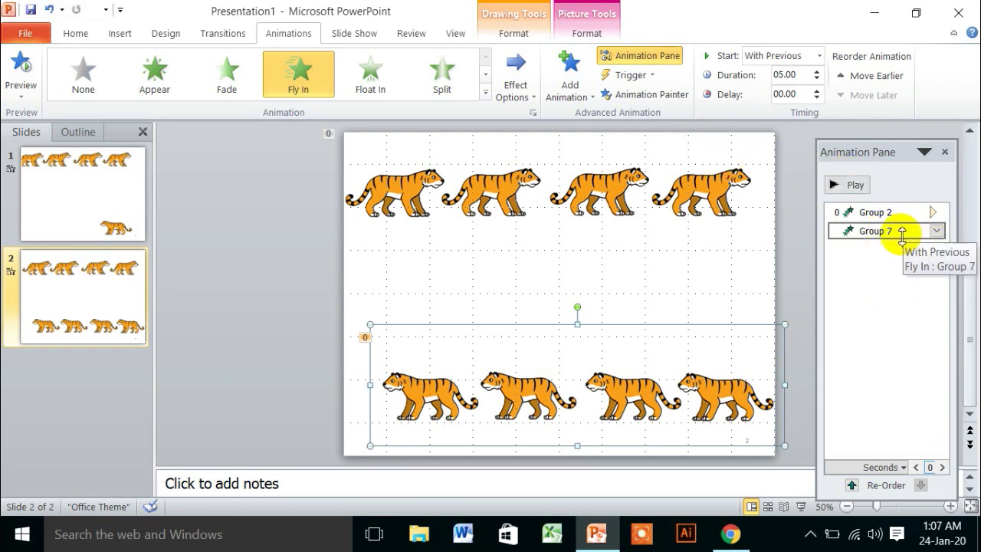
- Set Group 7's Fly In From Right, With Previous, 5 seconds, repeating Until End of Slide
click(937, 231)
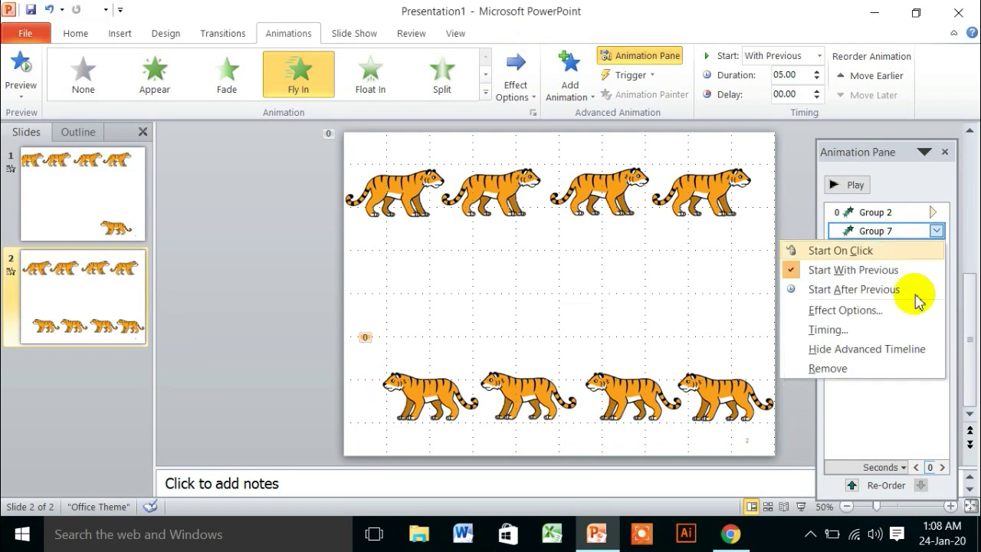
click(816, 314)
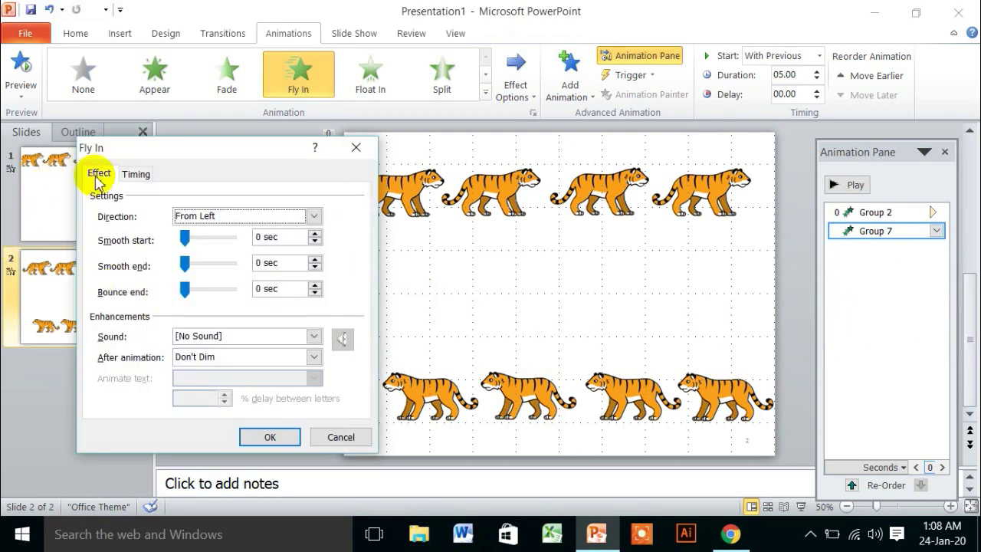
click(314, 217)
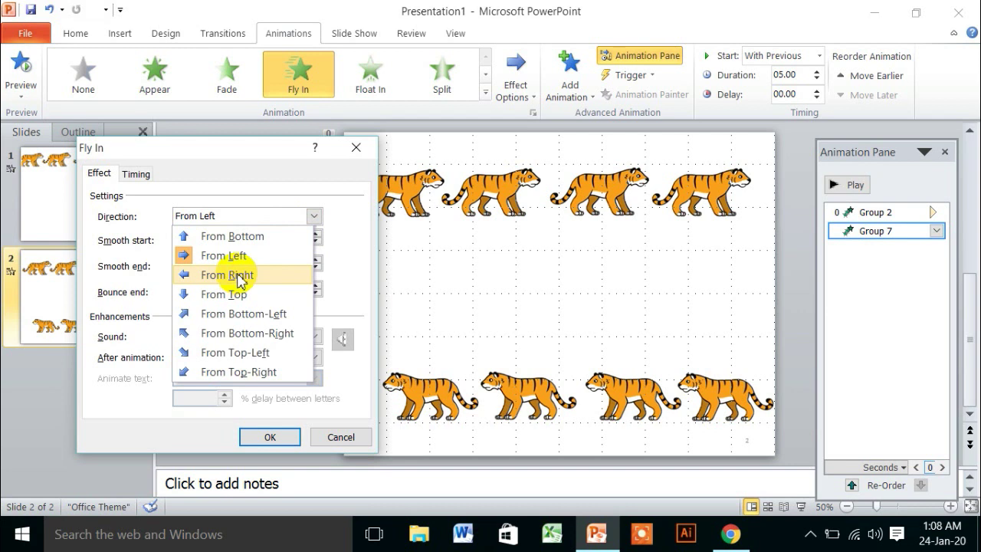
click(241, 280)
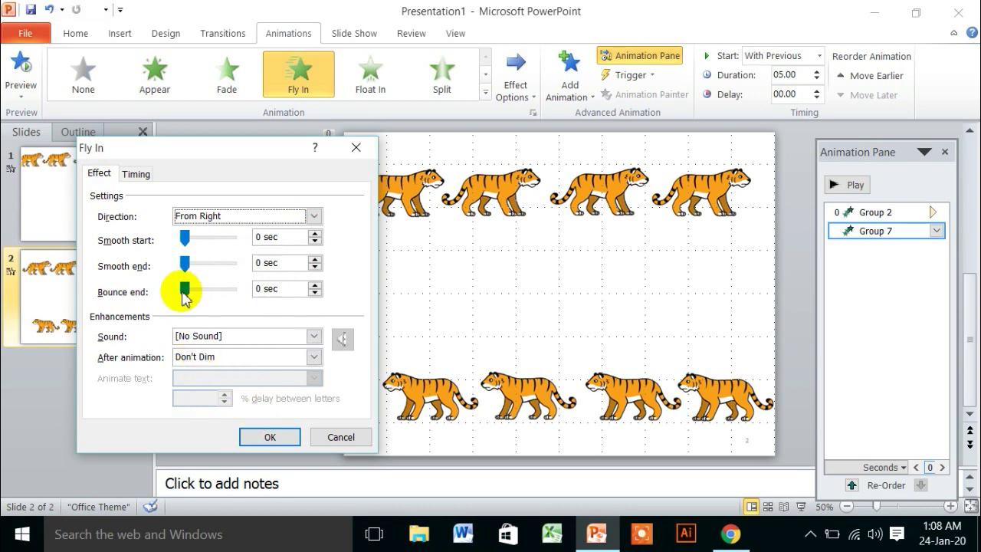
click(136, 177)
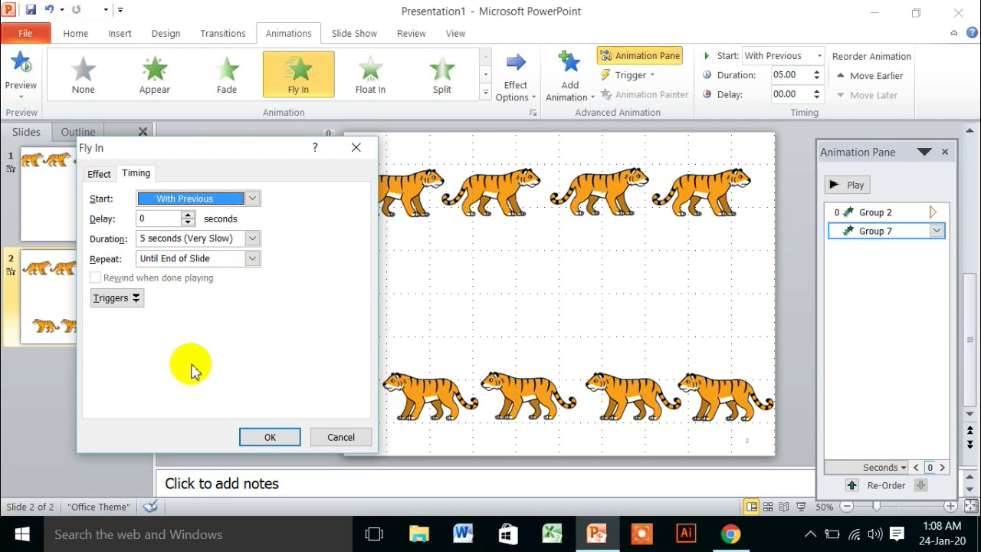
click(271, 437)
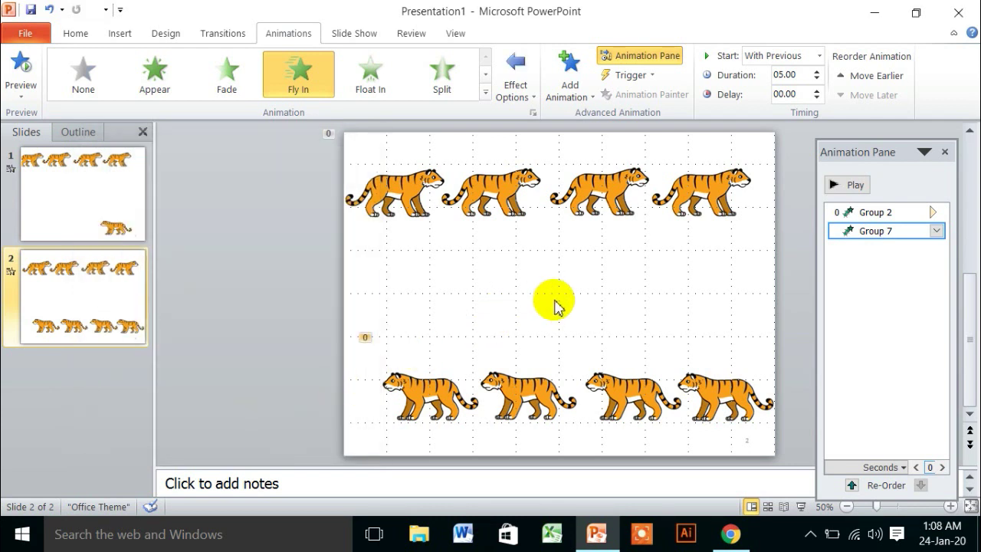
click(839, 186)
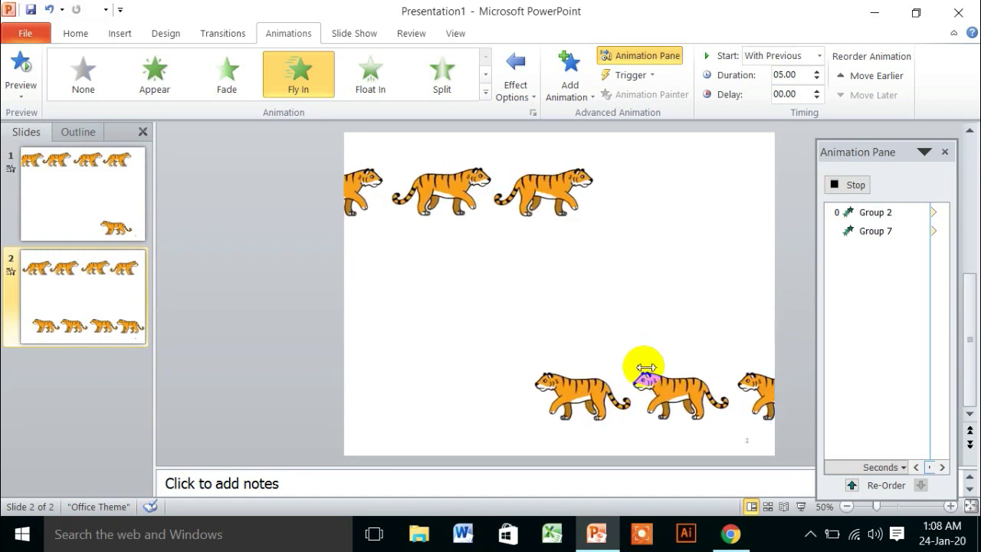
click(523, 377)
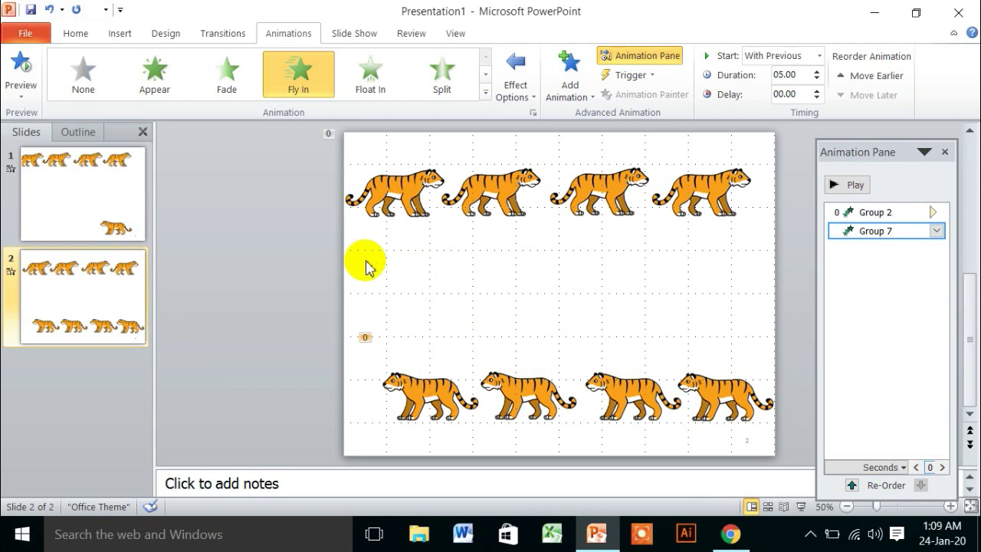
- Insert a pink-red gradient WordArt box reading 'Your text here' between the tiger rows
click(118, 35)
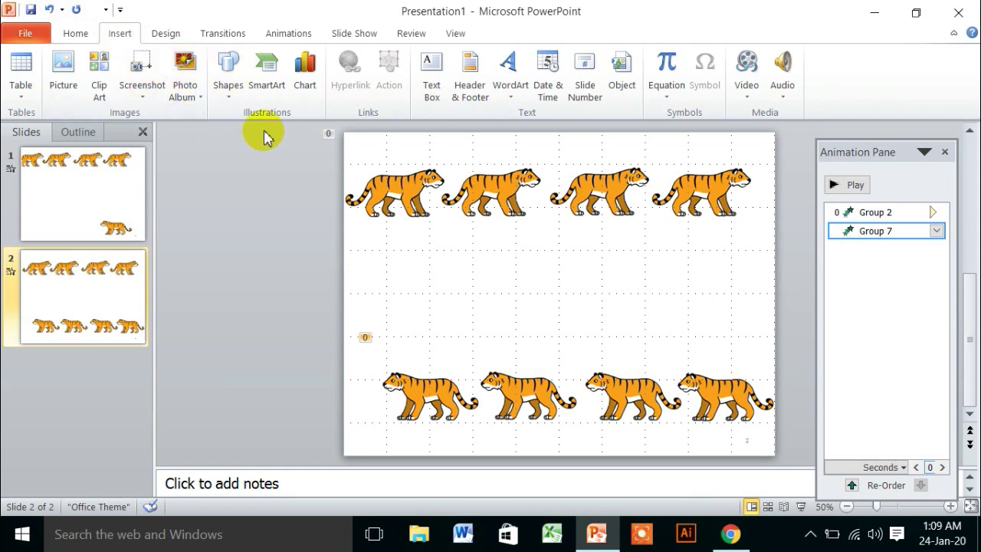
click(438, 69)
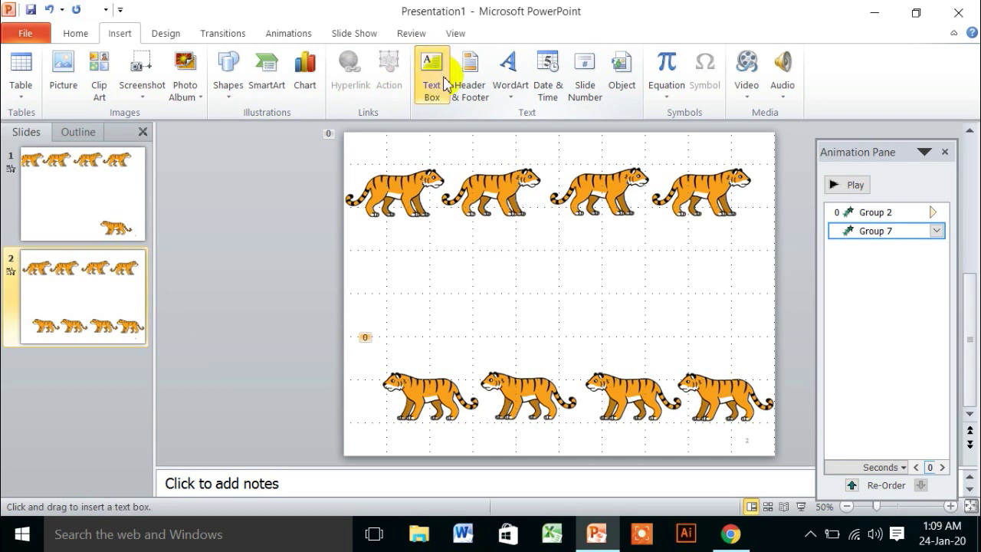
click(513, 68)
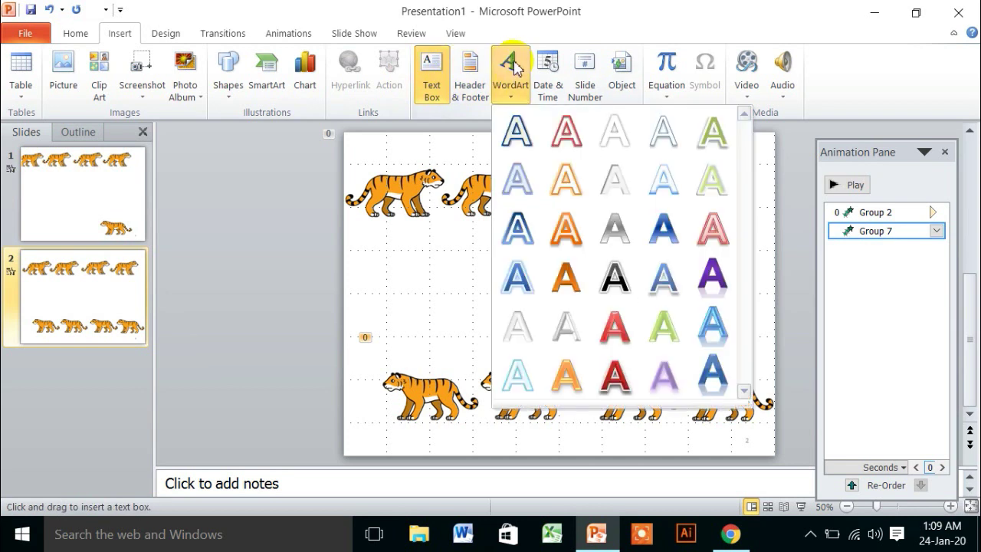
click(619, 342)
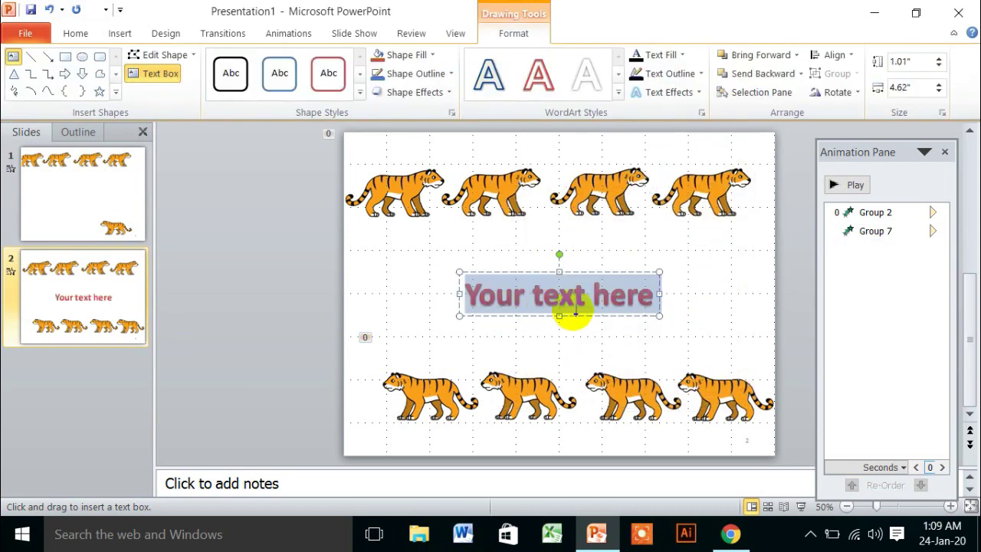
- Replace the WordArt placeholder with the full name in capitals and select the new text
click(657, 296)
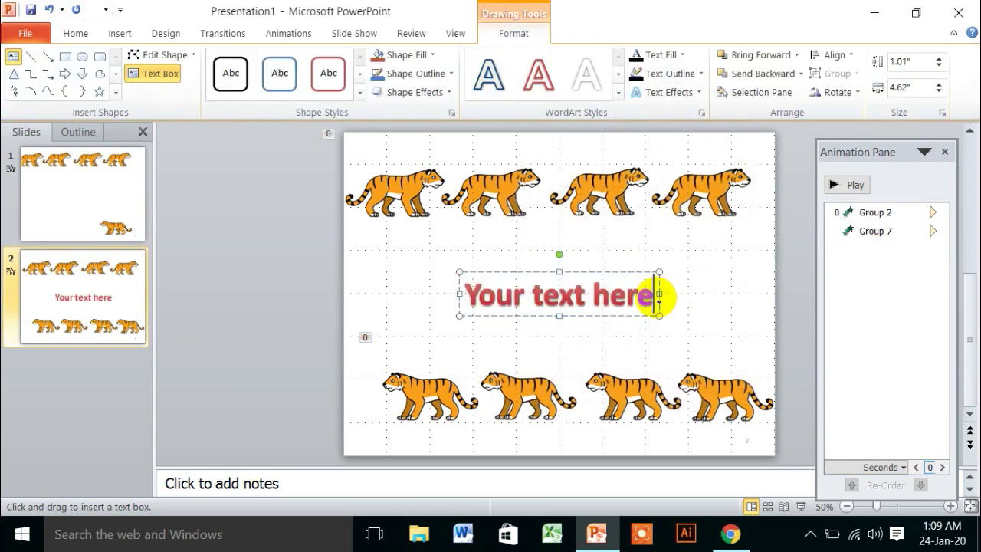
key(BackSpace)
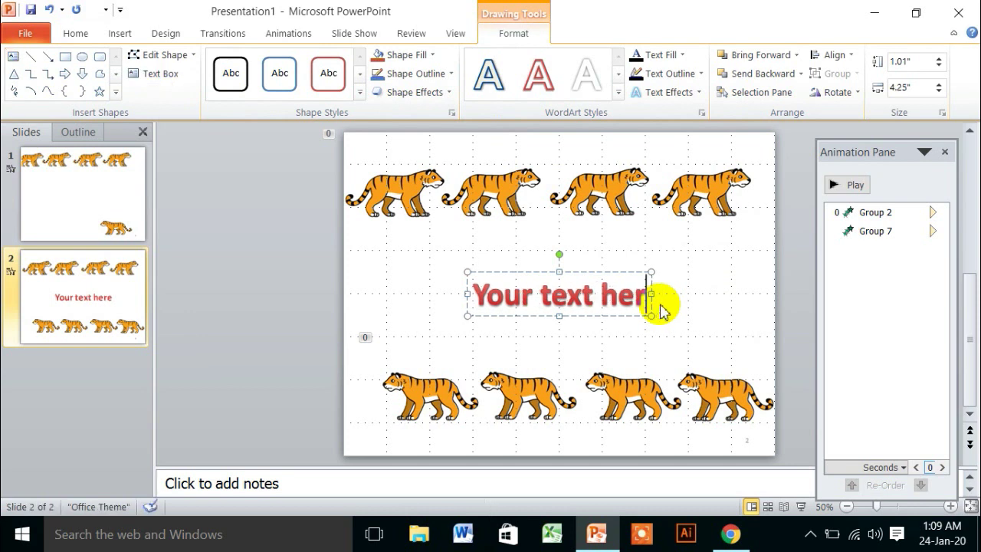
key(BackSpace)
key(BackSpace)
key(BackSpace)
key(BackSpace)
key(BackSpace)
key(BackSpace)
key(BackSpace)
key(BackSpace)
key(BackSpace)
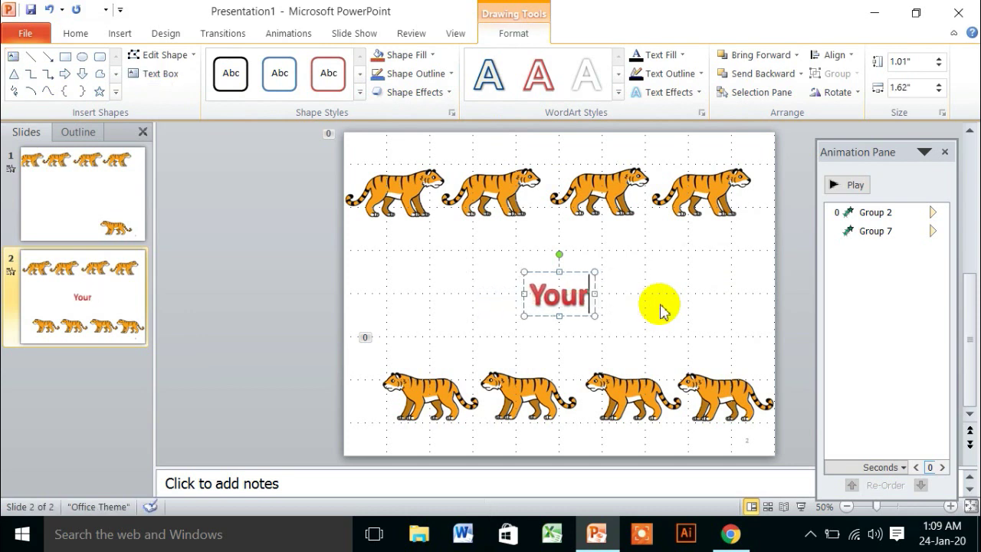
key(BackSpace)
key(BackSpace)
key(BackSpace)
key(BackSpace)
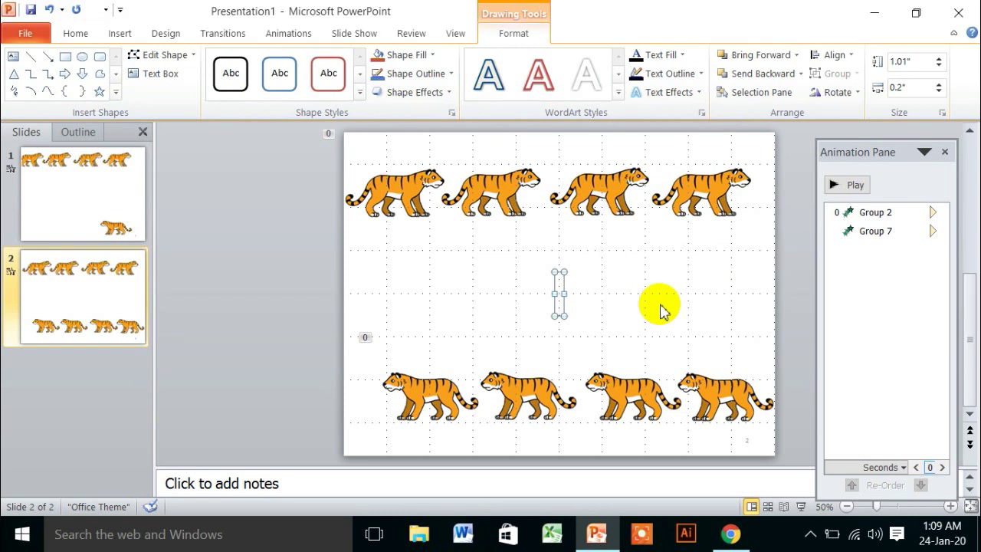
text(BIP)
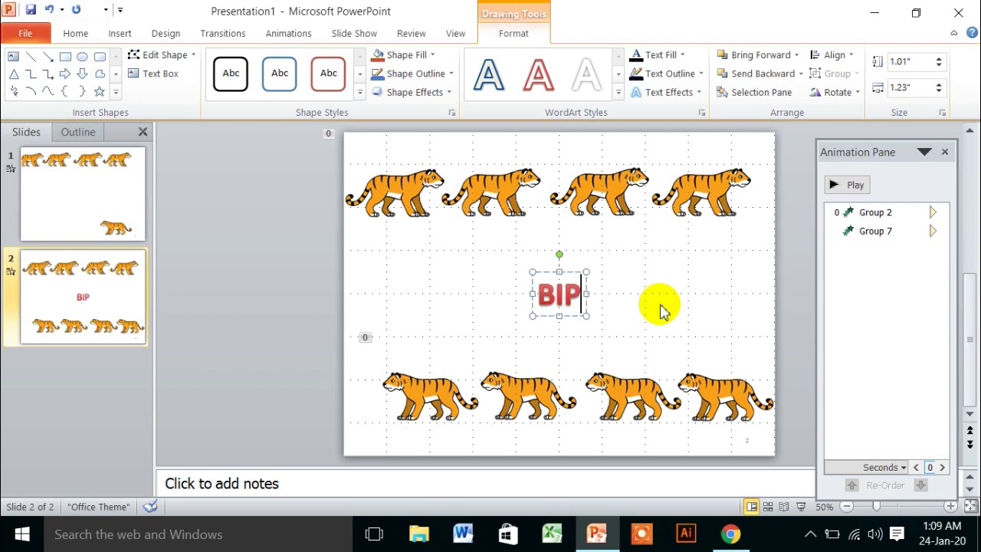
text(LO)
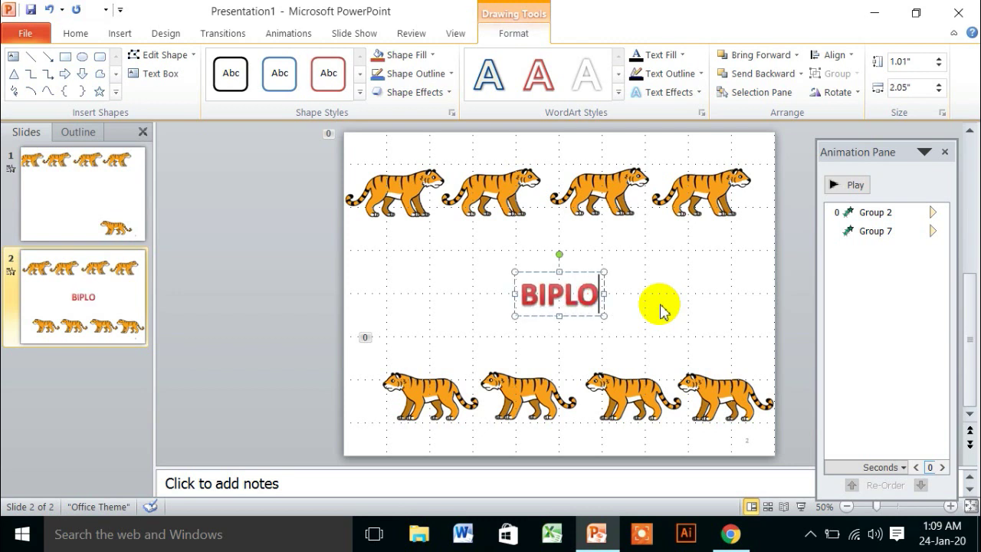
text(B)
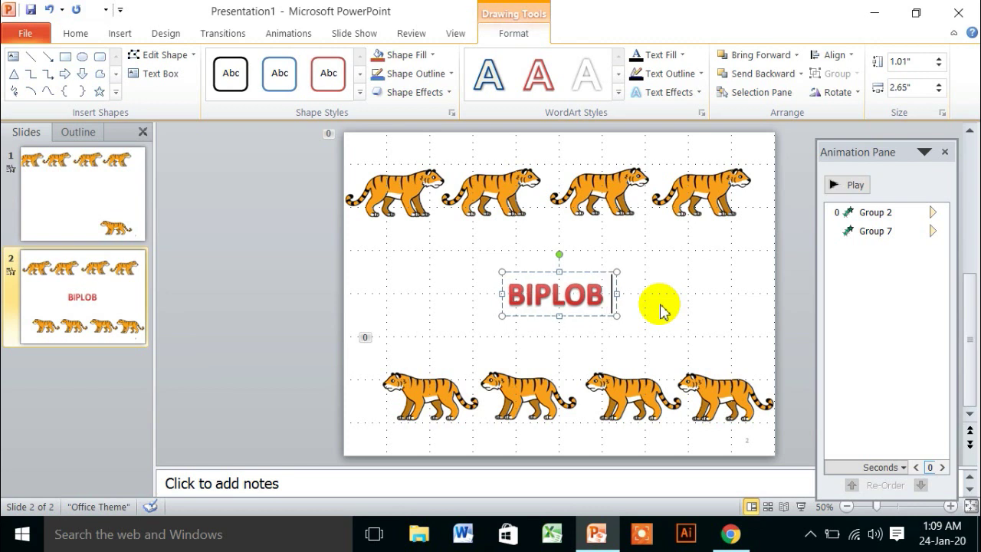
text( HO)
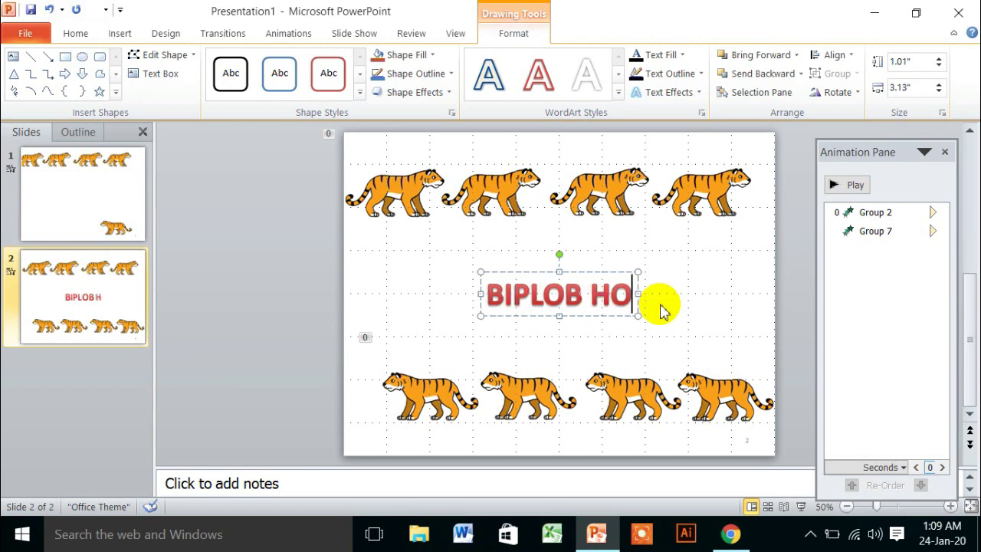
text(SE)
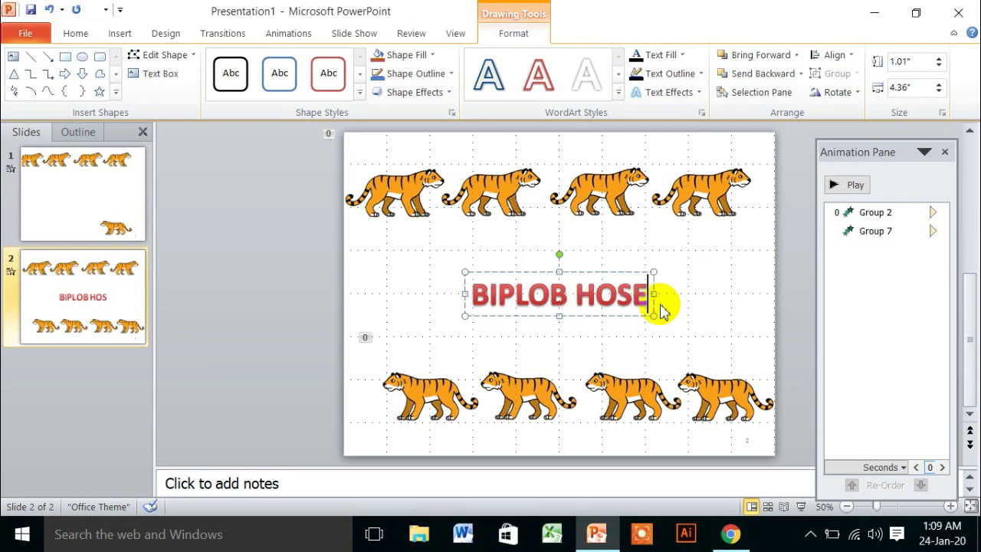
text(N)
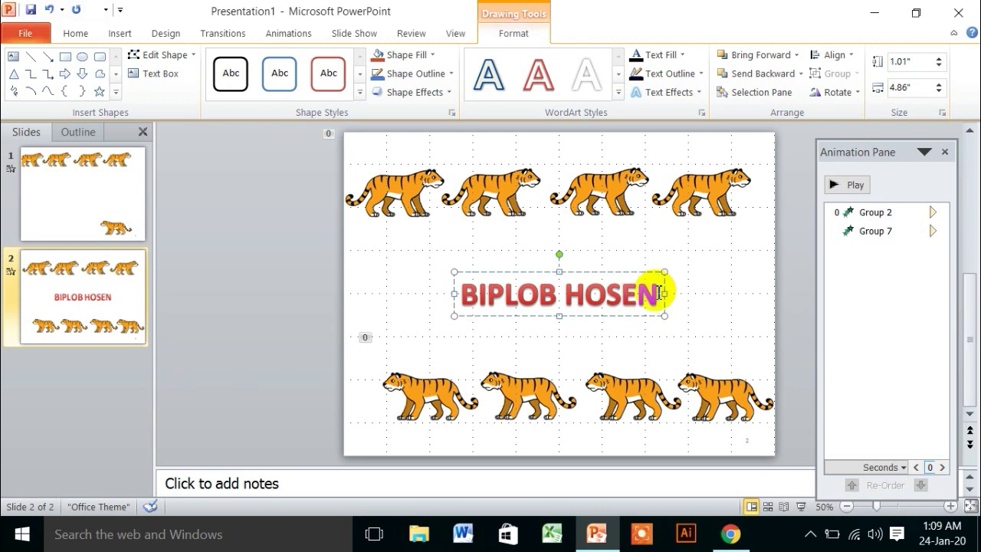
drag(659, 294, 499, 302)
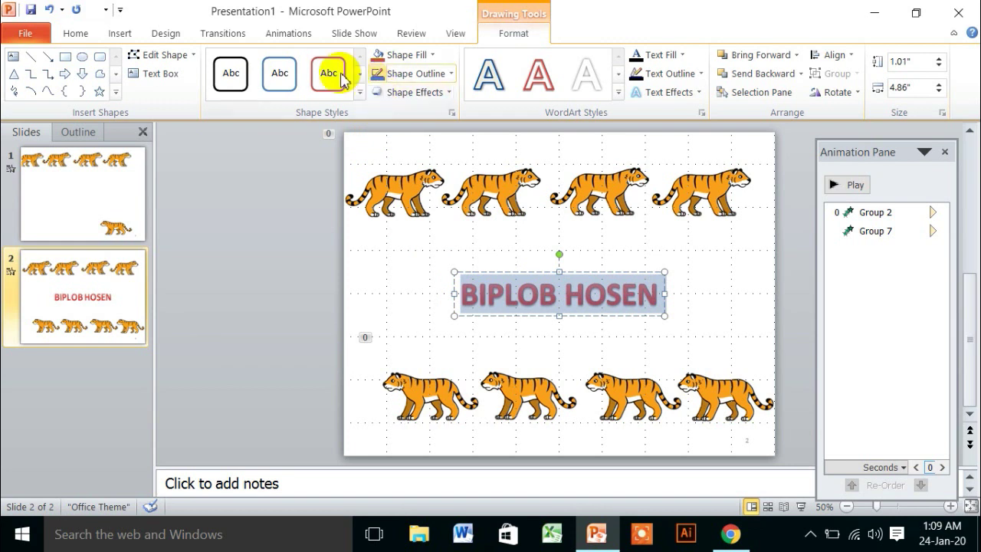
click(77, 33)
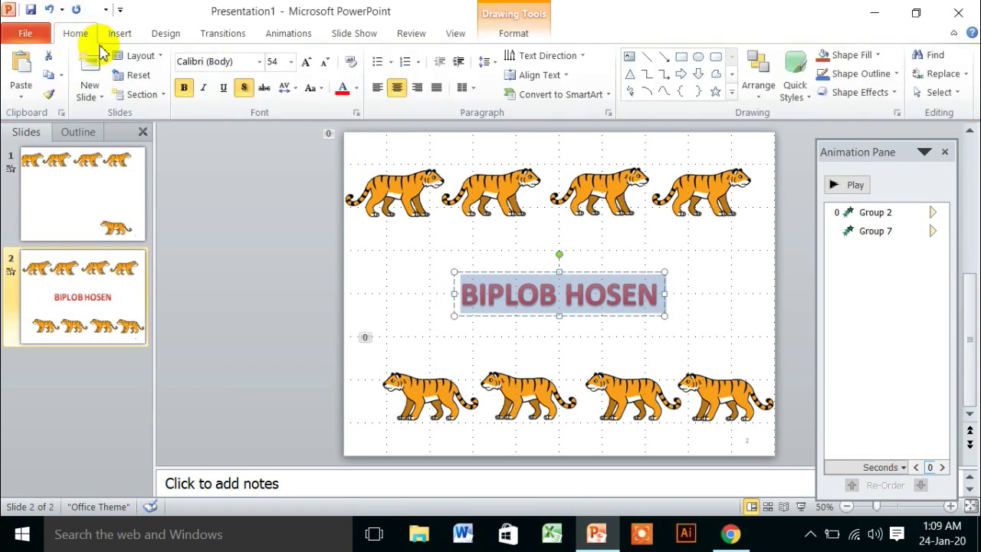
- Grow the title font from 54 pt to 96 pt
click(306, 71)
click(306, 70)
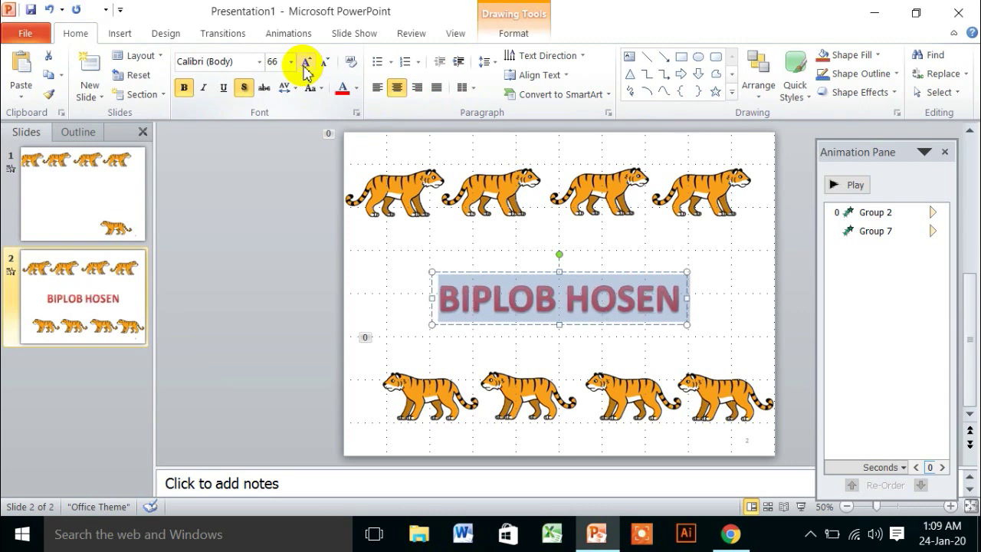
click(306, 70)
click(305, 71)
click(306, 70)
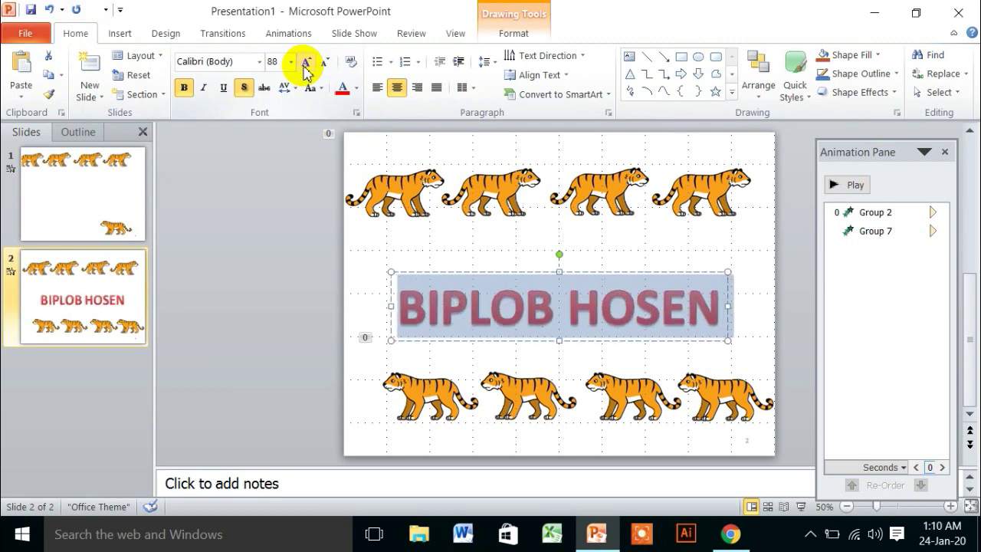
click(306, 70)
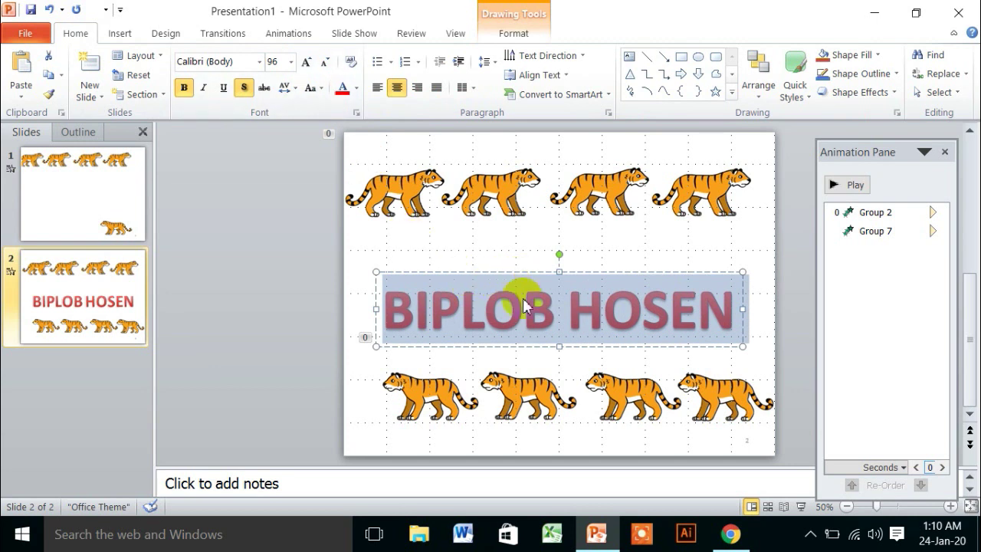
- Nudge the title box slightly higher and make the title italic
drag(527, 276, 526, 264)
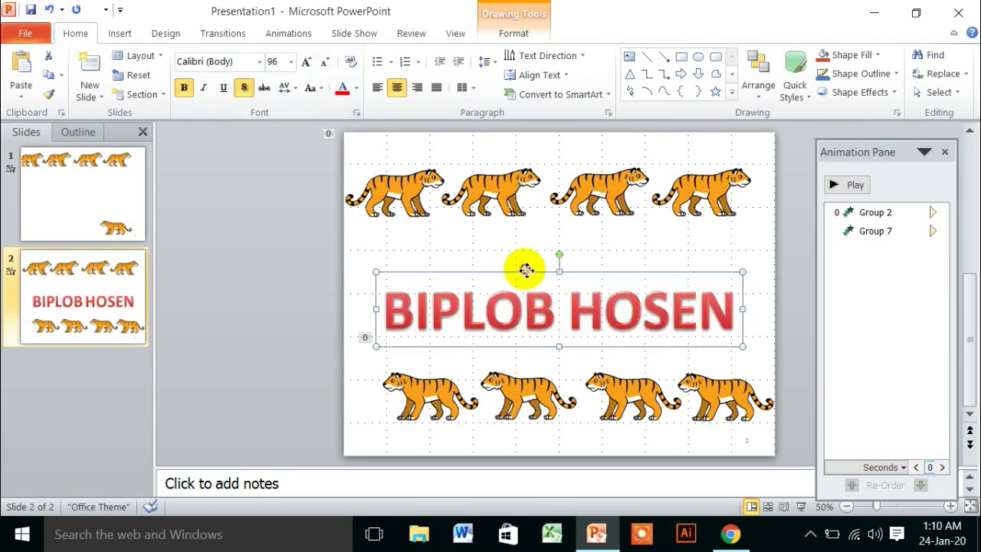
drag(529, 263, 528, 261)
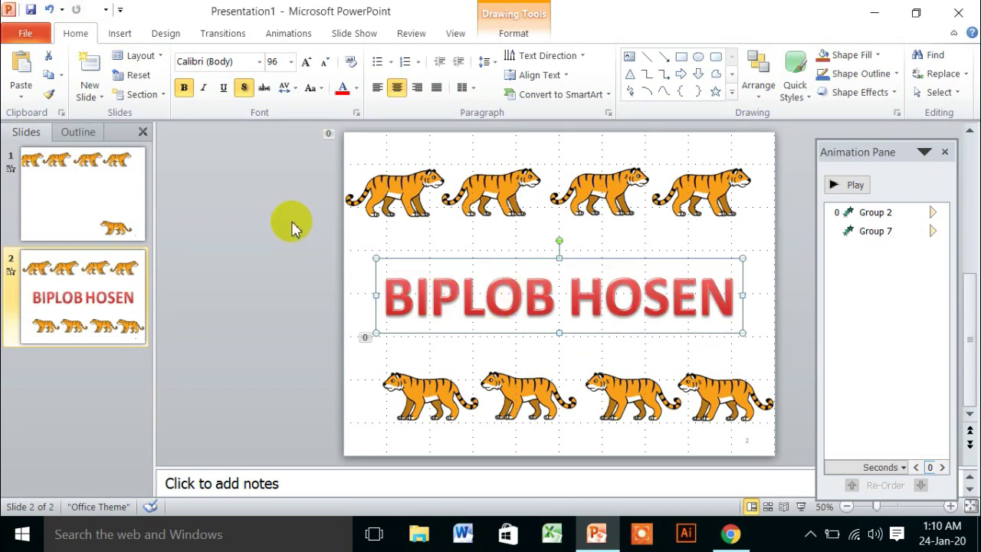
click(204, 89)
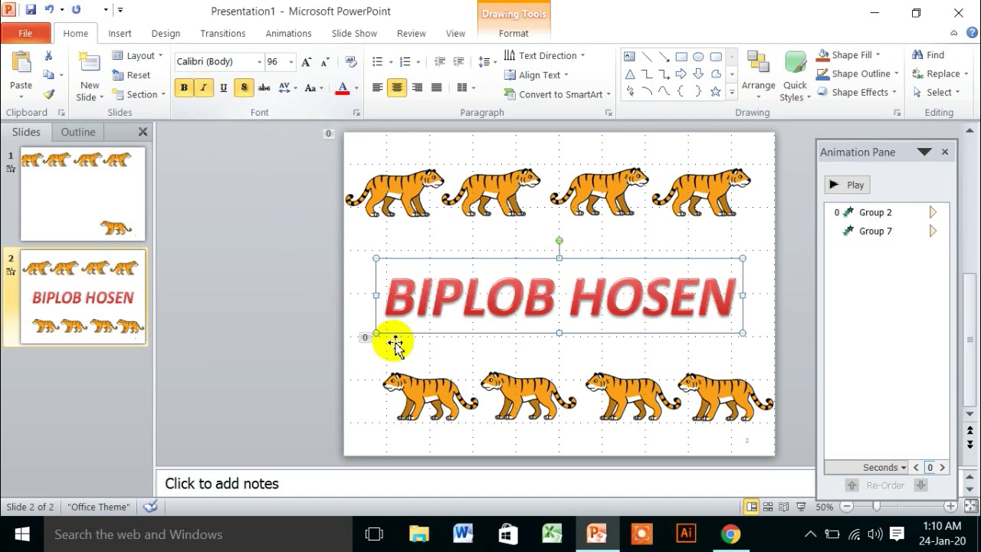
drag(379, 322, 400, 319)
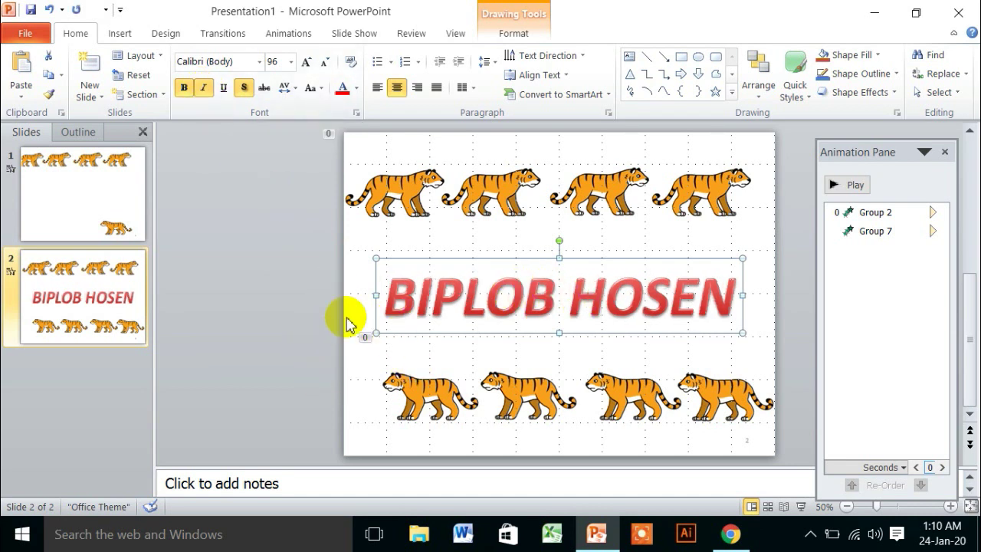
click(835, 186)
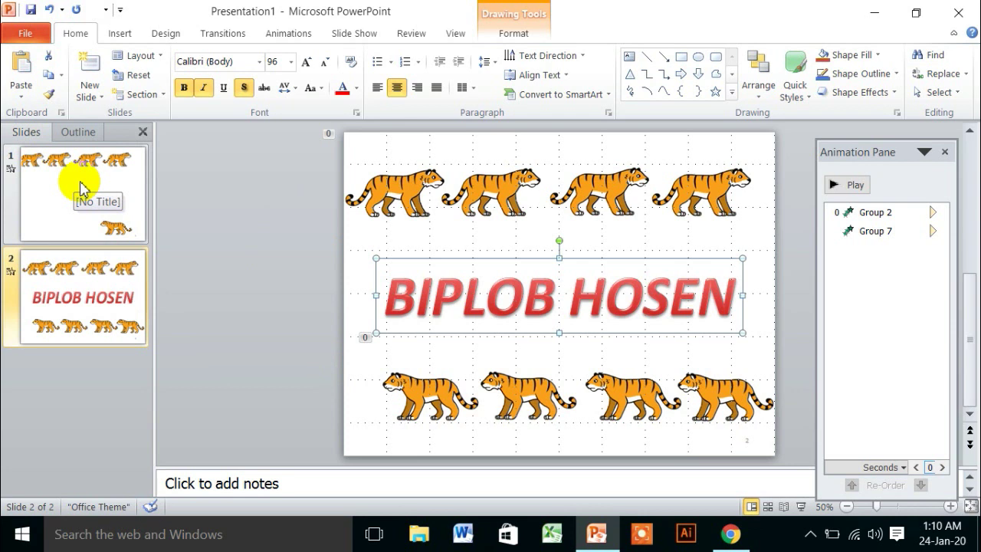
- Cut the original slide 1 from the presentation and show the Presentation1 info page
click(80, 188)
right_click(83, 185)
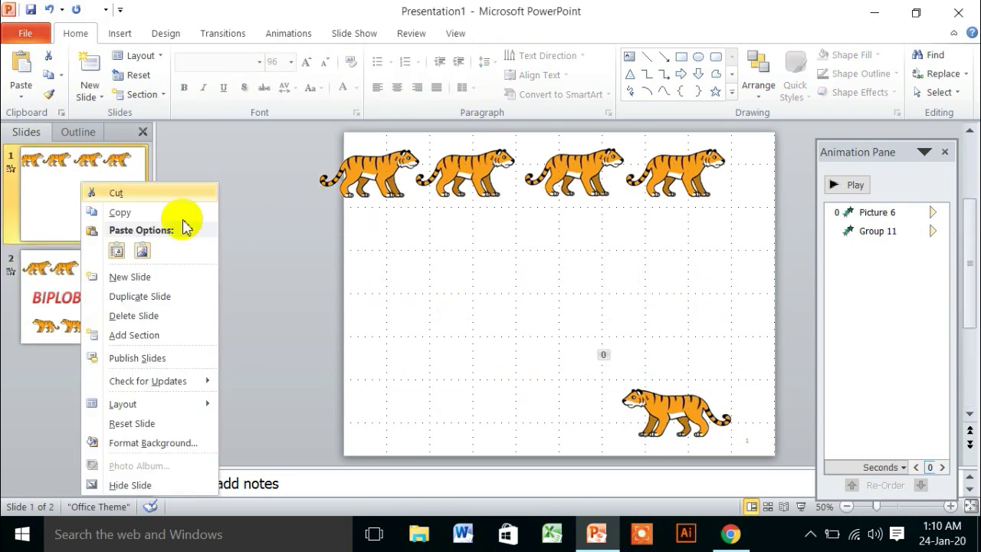
click(115, 193)
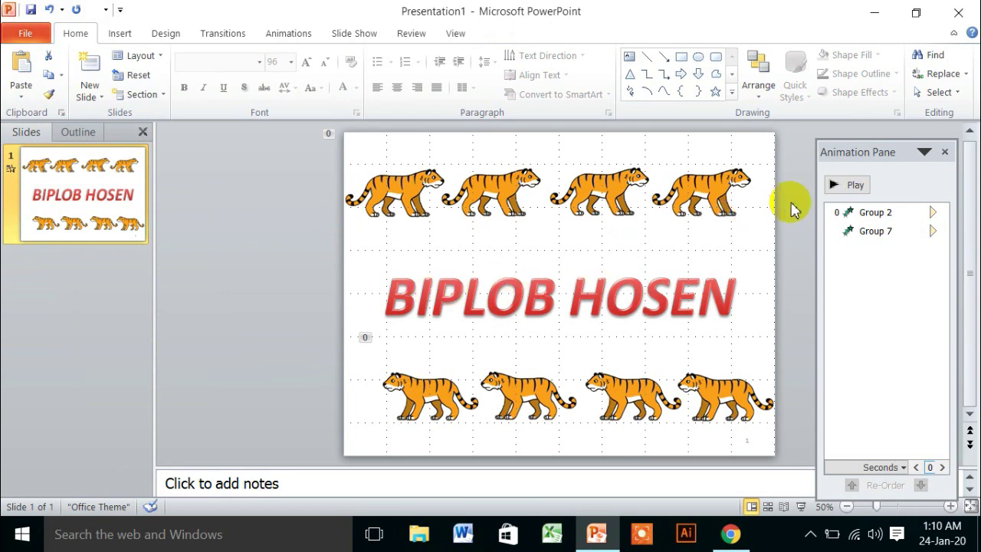
click(945, 152)
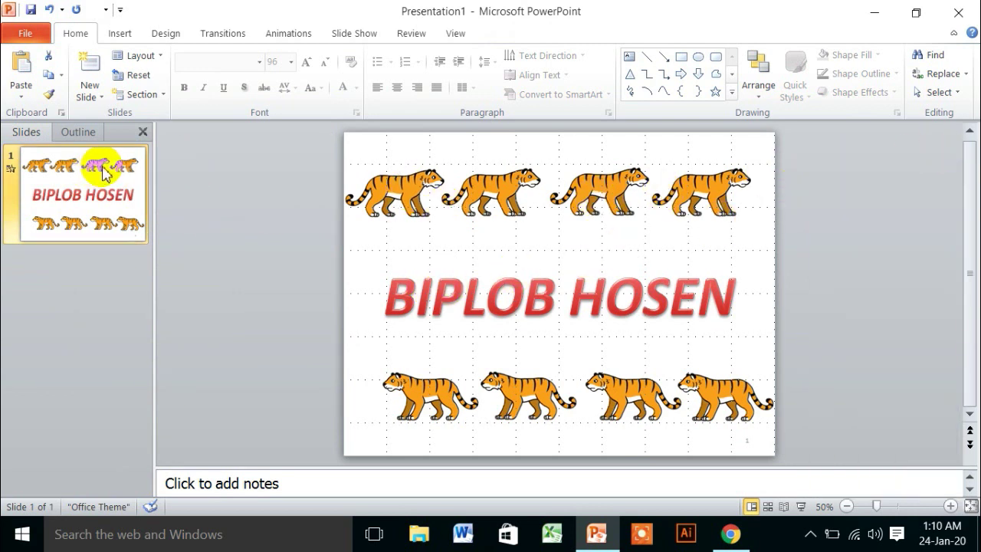
click(26, 36)
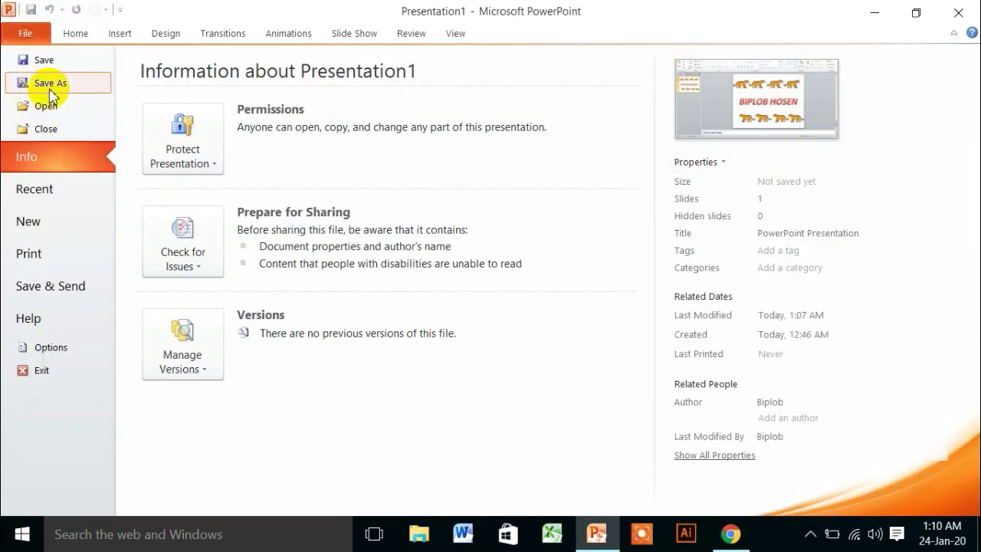
- Save the file as Presentation1444 in the Desktop folder, then minimize the PowerPoint window
click(49, 84)
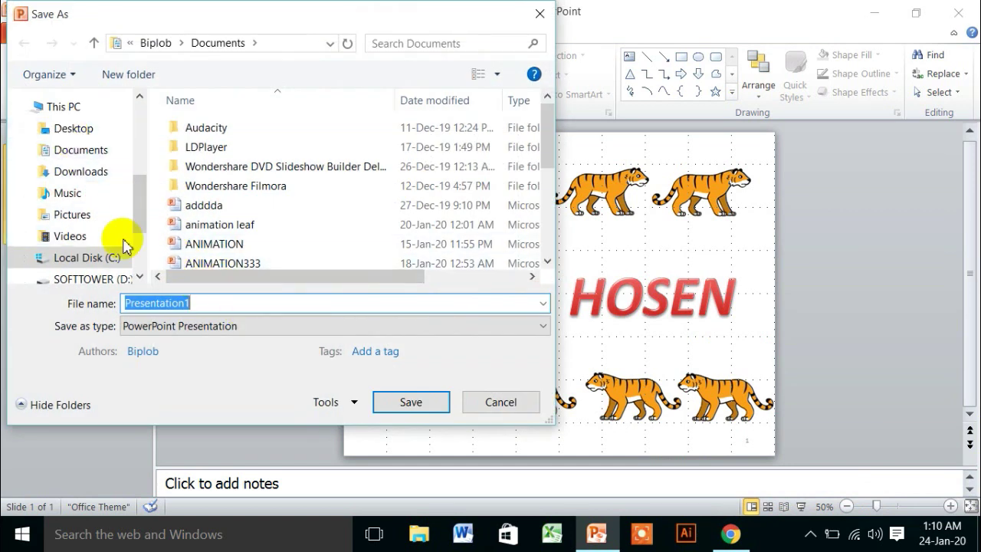
click(69, 128)
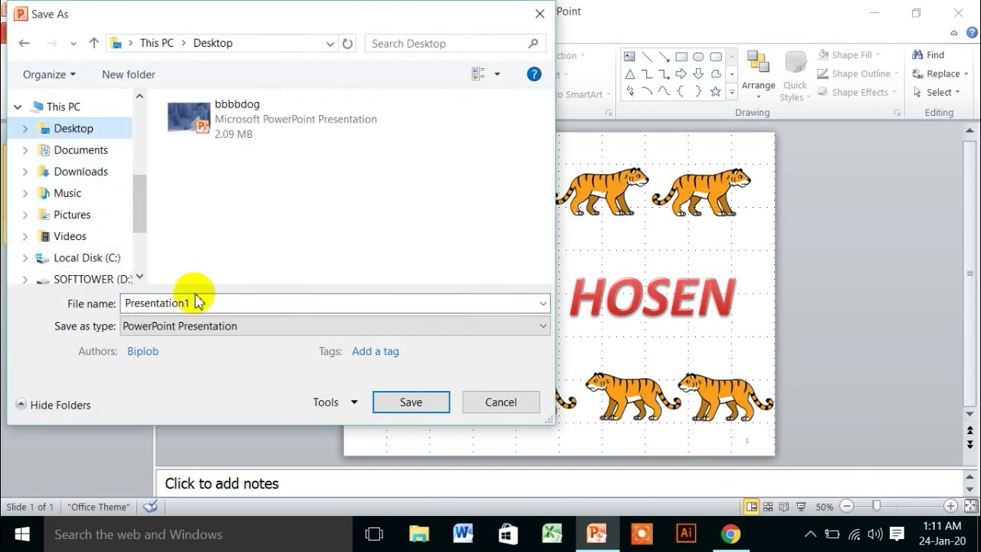
click(230, 303)
double_click(233, 303)
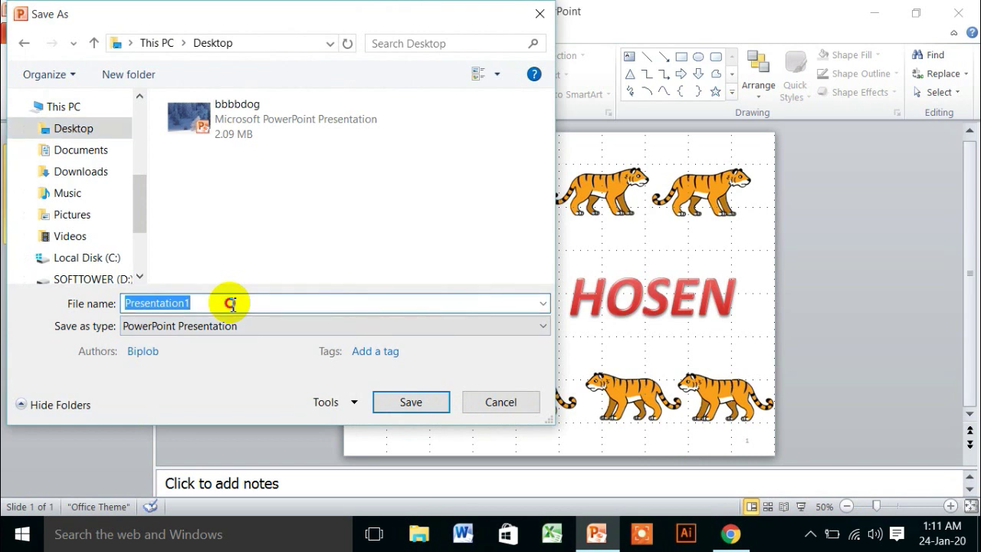
click(232, 303)
text(444)
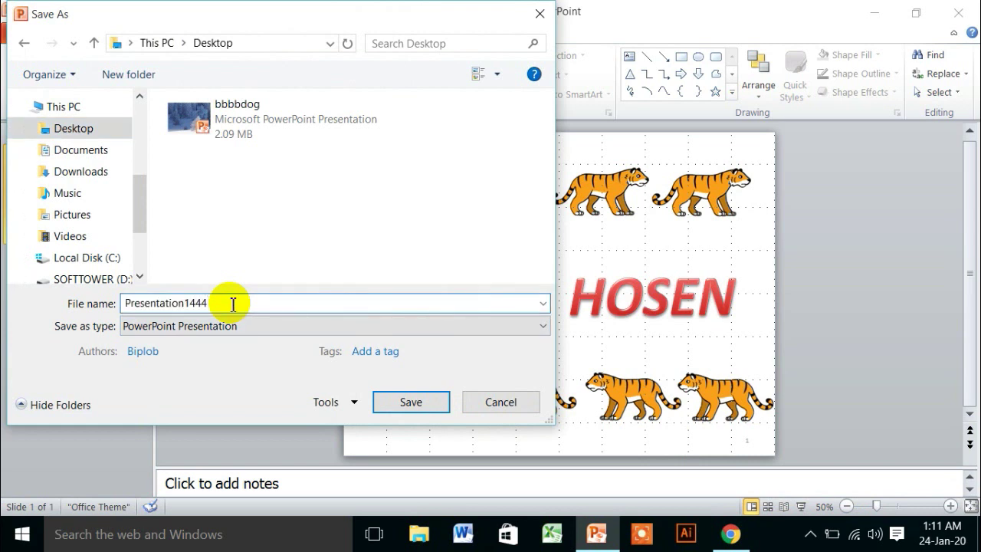
click(417, 405)
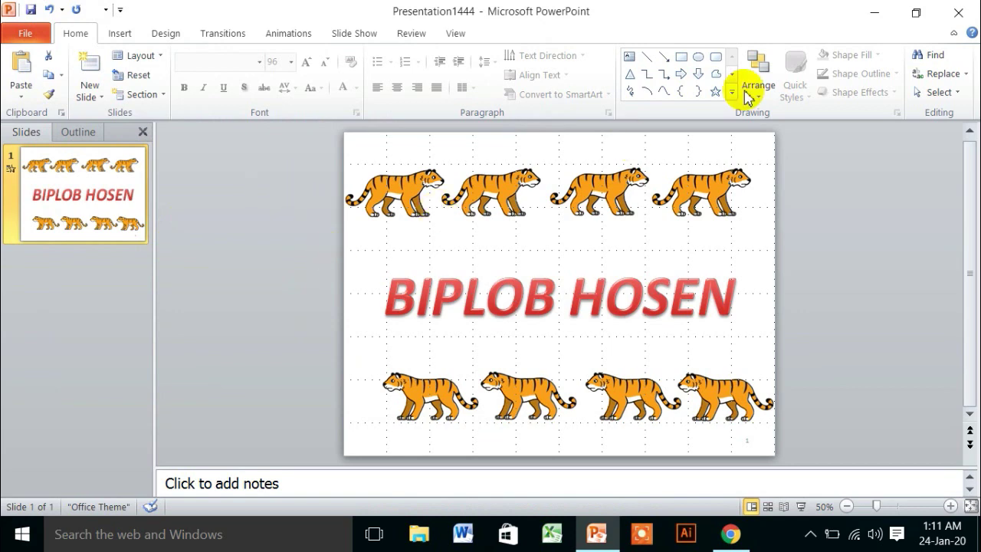
click(875, 14)
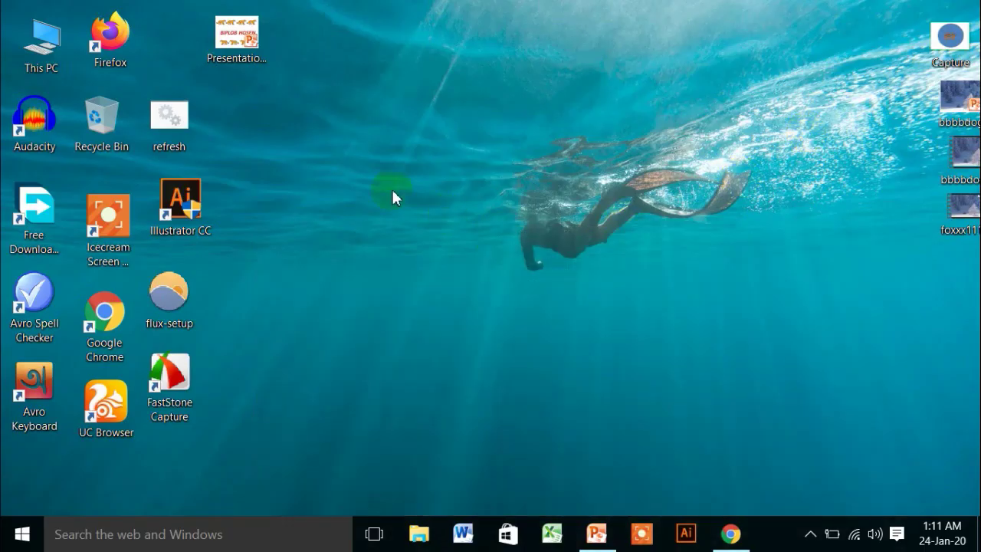
- Restore the Presentation1444 window from the taskbar to show the tiger slide again
click(433, 252)
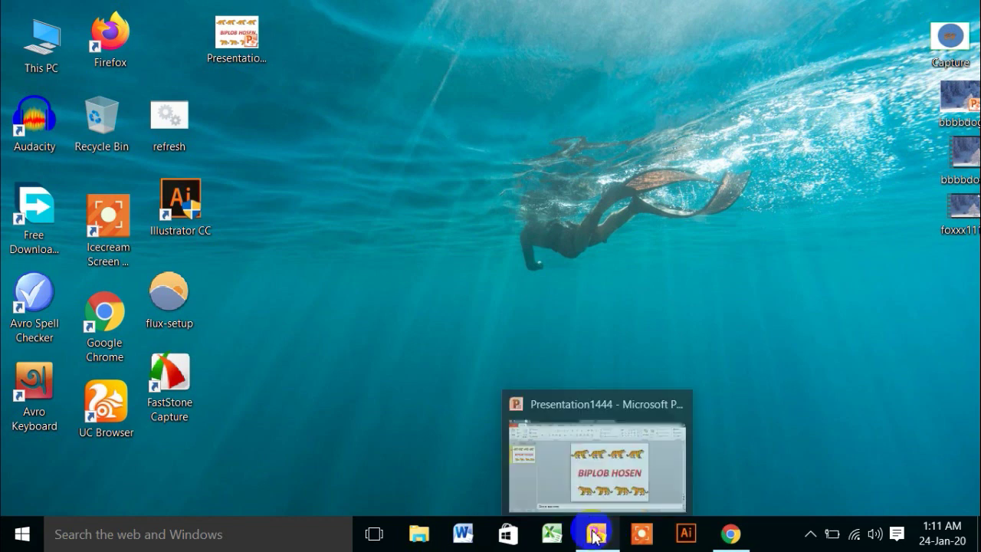
click(245, 49)
double_click(245, 49)
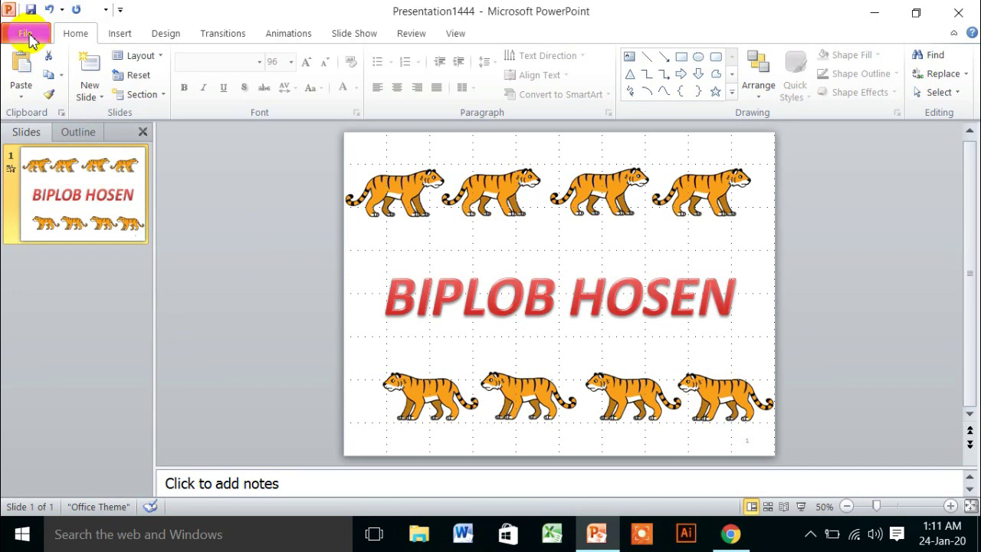
- Under Save & Send > Create a Video, set 10.00 seconds per slide and start the export
click(30, 35)
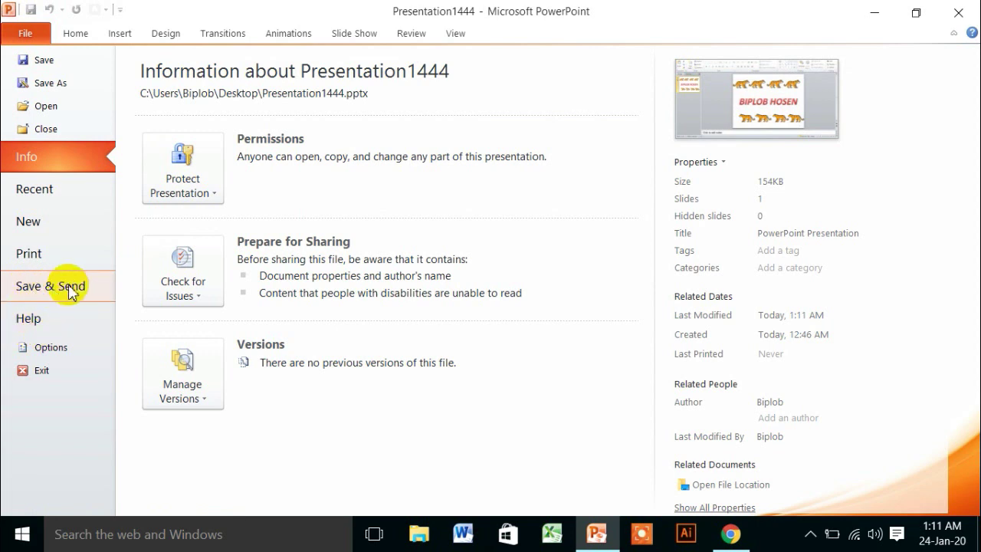
click(60, 290)
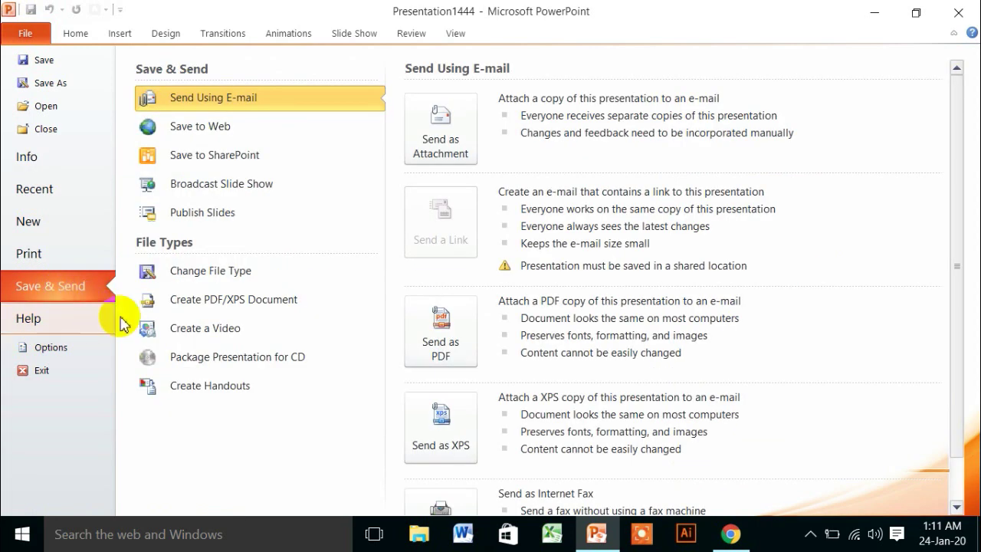
click(220, 337)
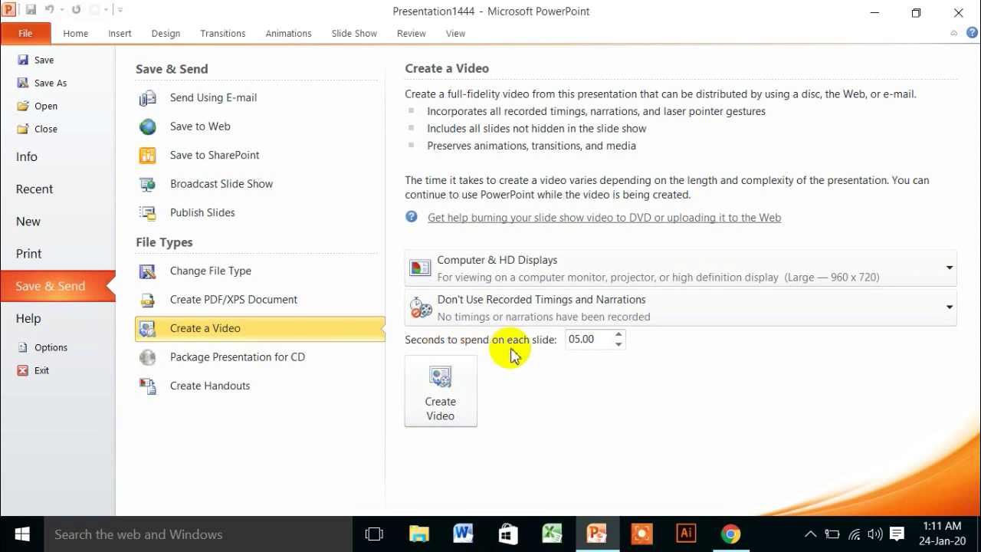
double_click(617, 335)
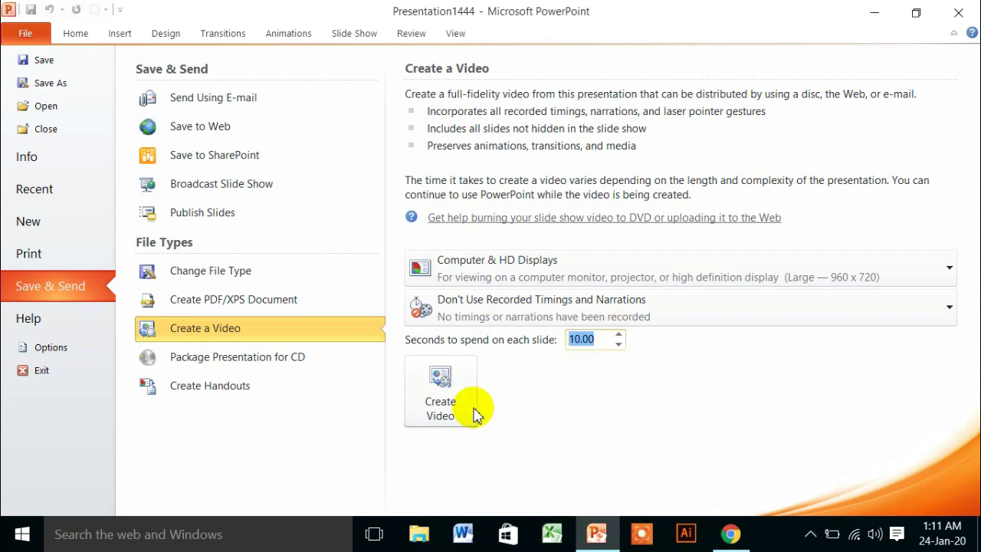
click(445, 408)
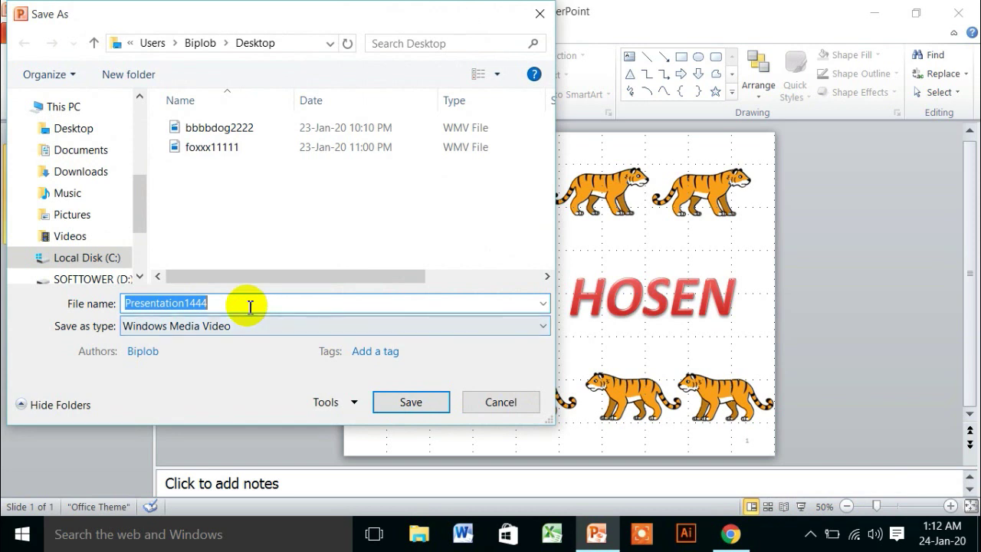
- Rename the video to 'GHERBIP', save it as Windows Media Video, then minimize PowerPoint
click(247, 304)
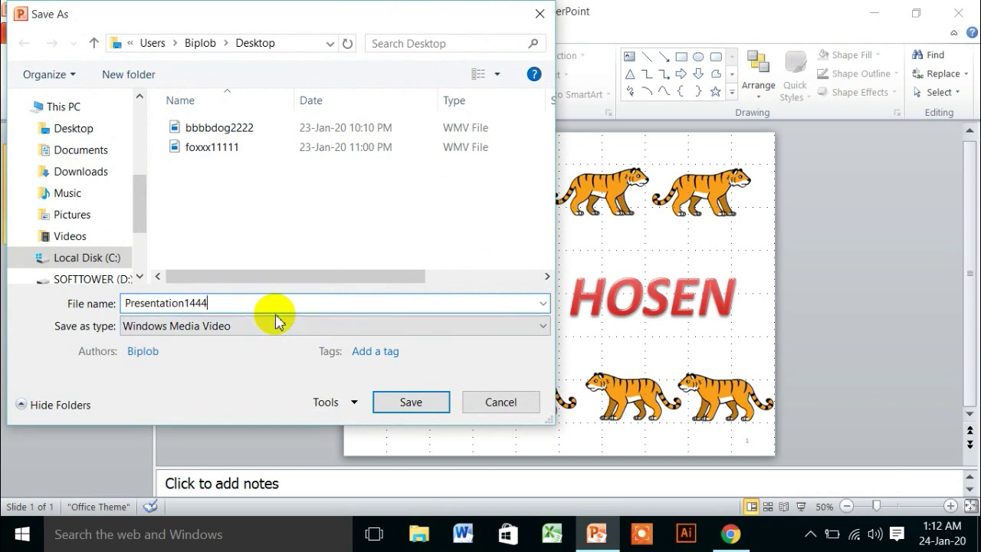
key(BackSpace)
key(BackSpace)
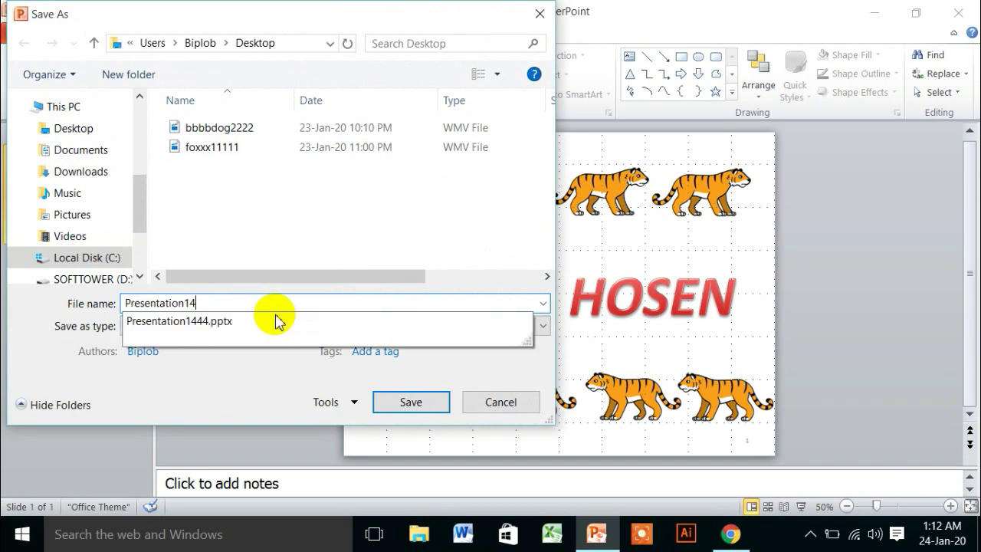
key(BackSpace)
key(BackSpace)
key(BackSpace)
text(TI)
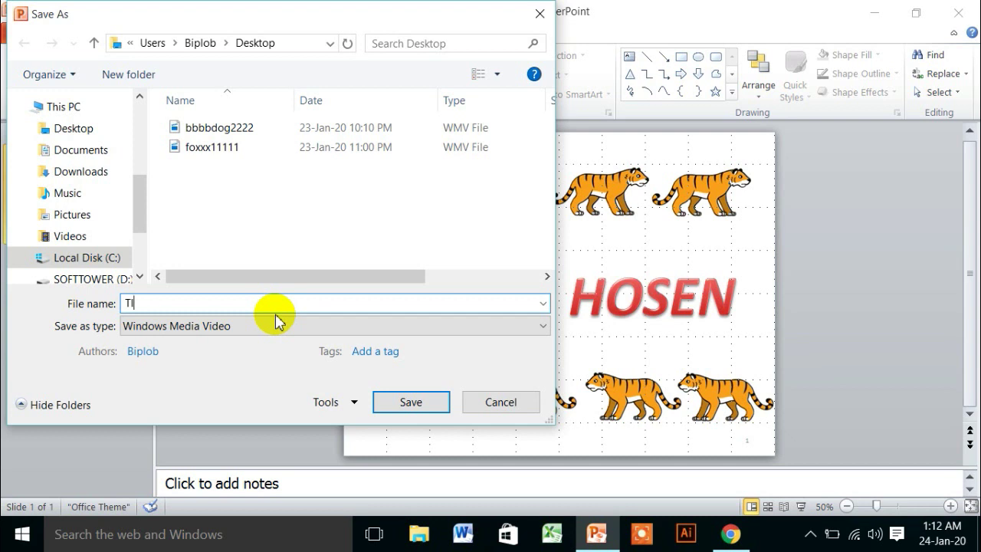
text(GHER)
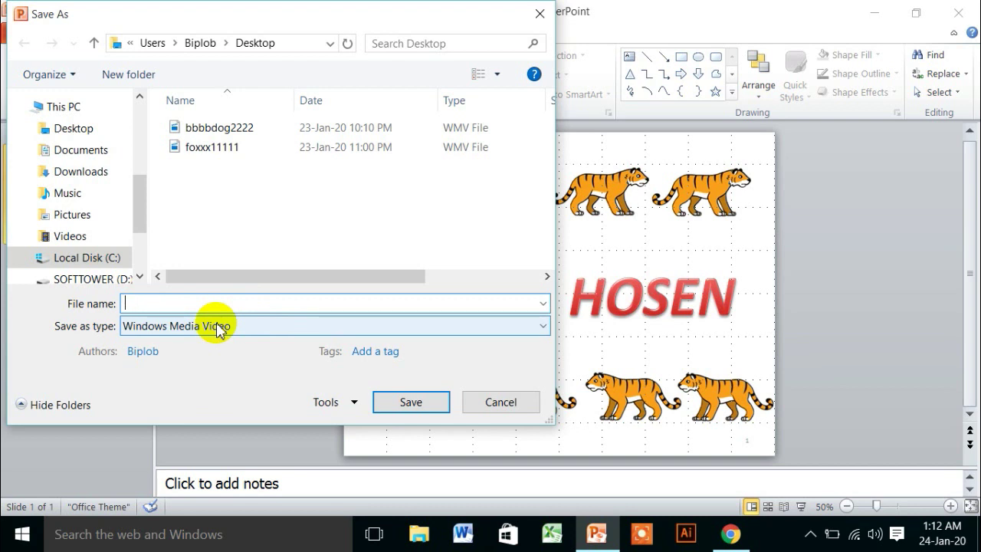
text(B)
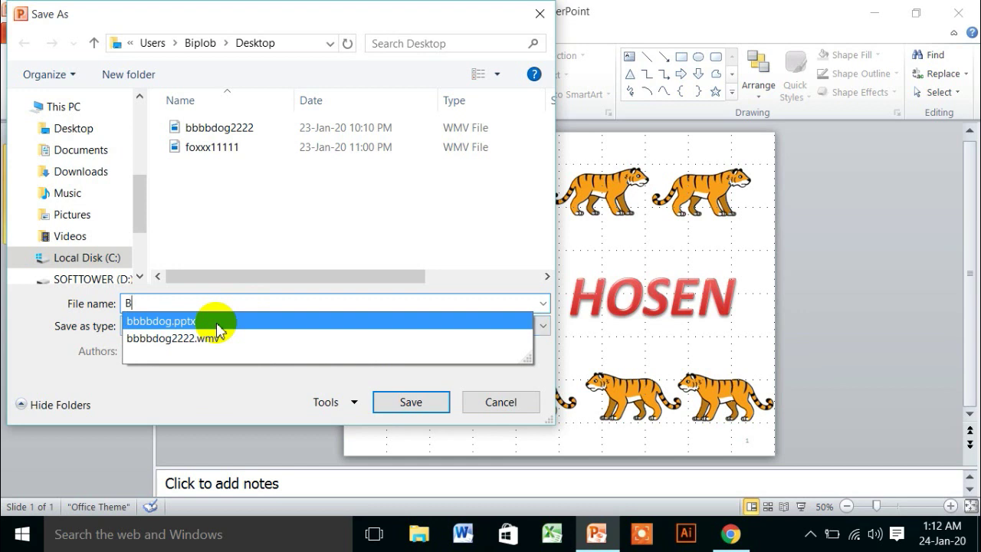
text(IPLOB)
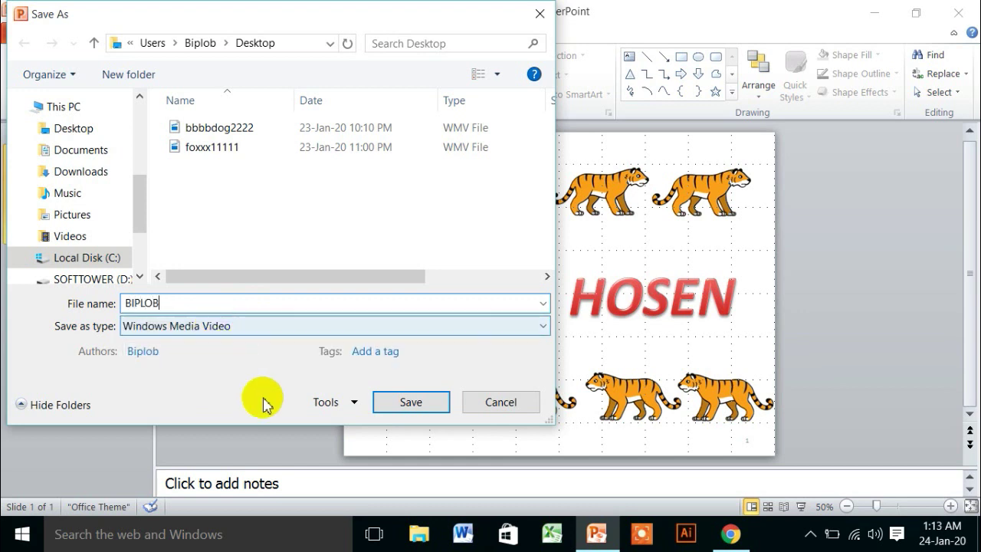
click(411, 402)
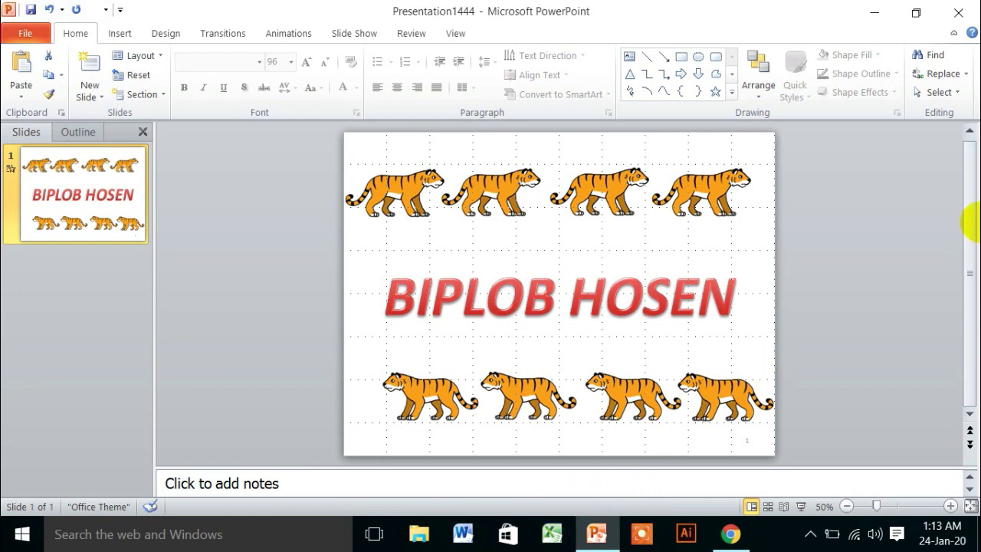
click(872, 14)
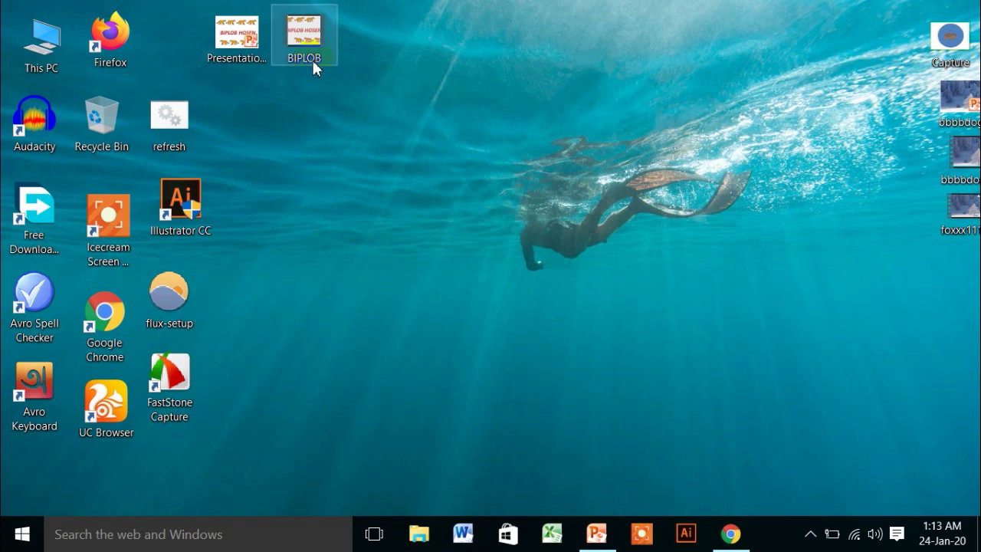
- Open the exported WMV in Movies & TV, pause it, then resume playback
double_click(305, 39)
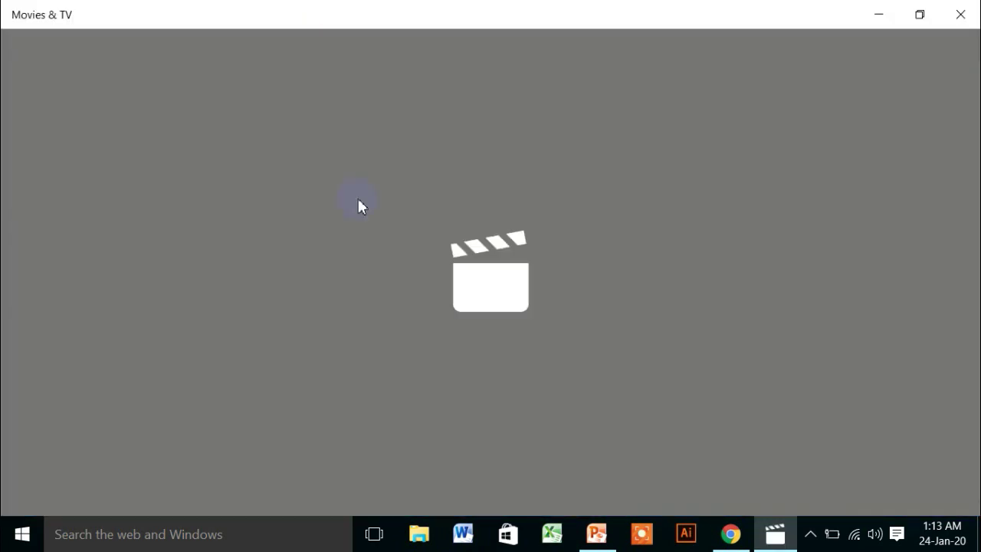
click(374, 304)
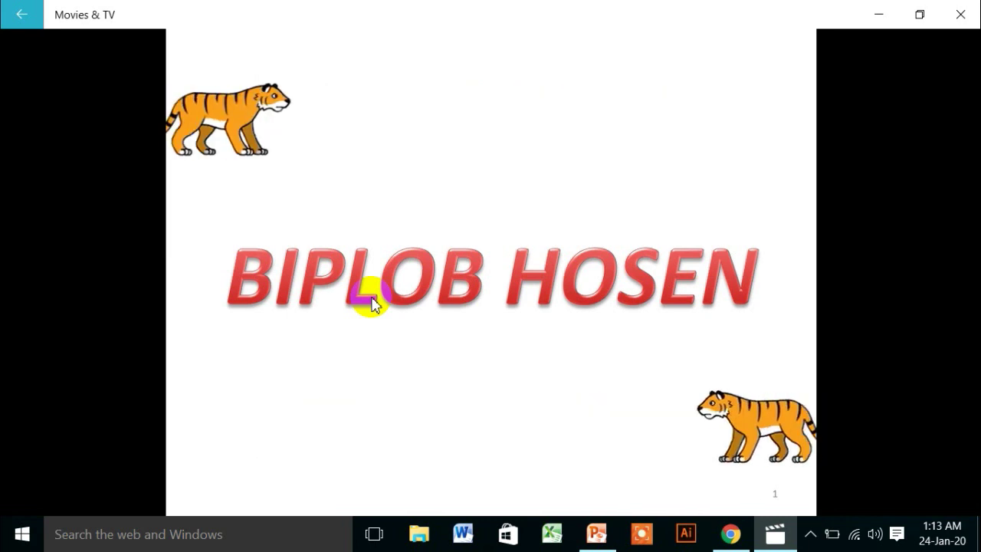
mouse_move(370, 302)
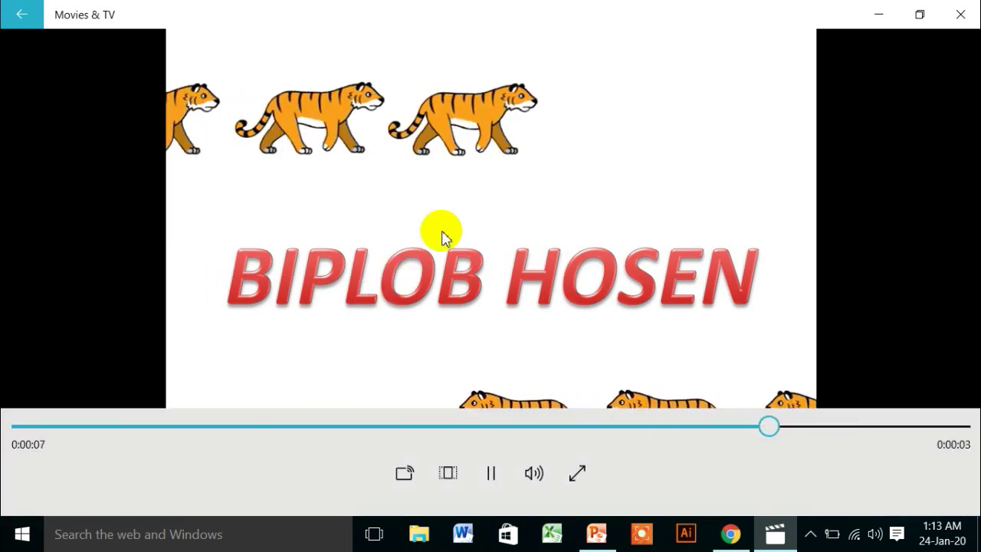
click(707, 121)
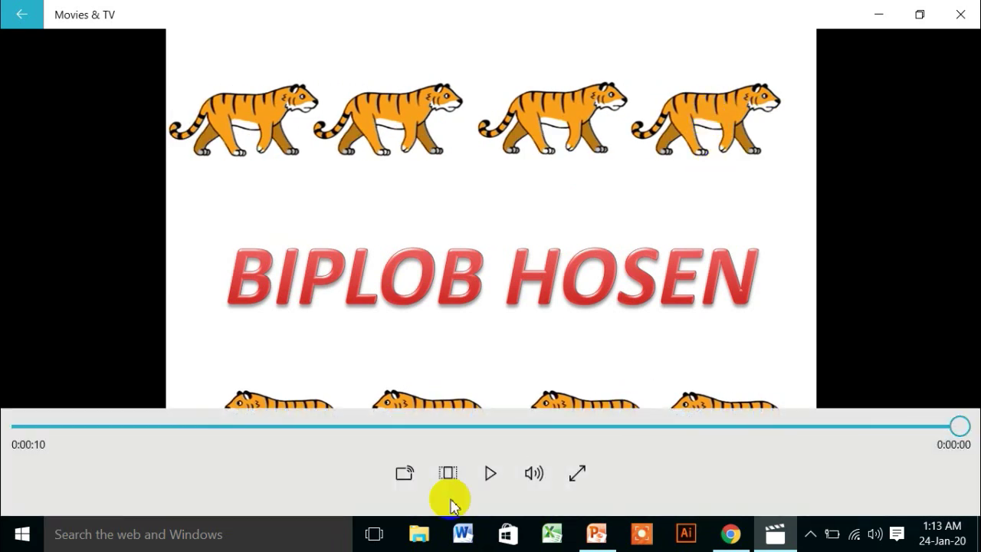
click(490, 474)
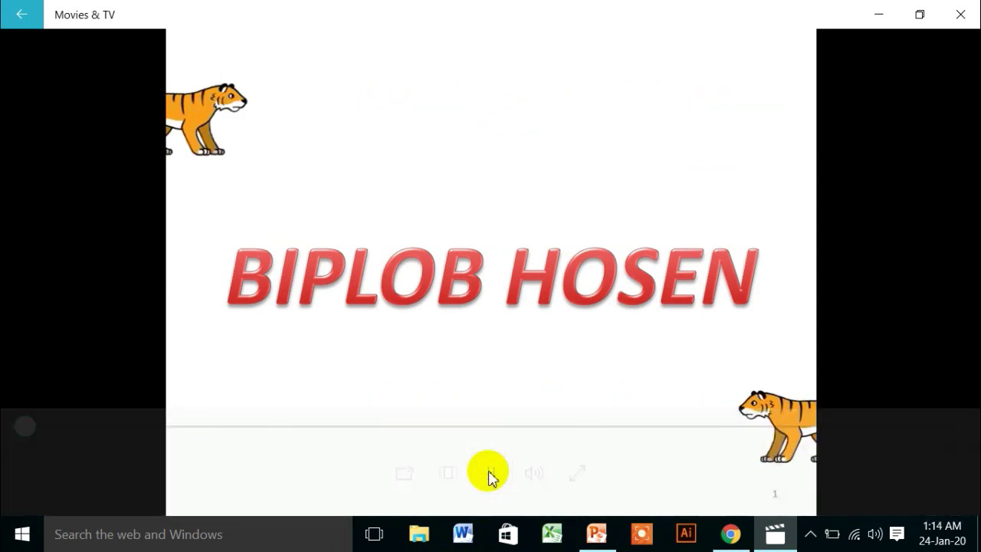